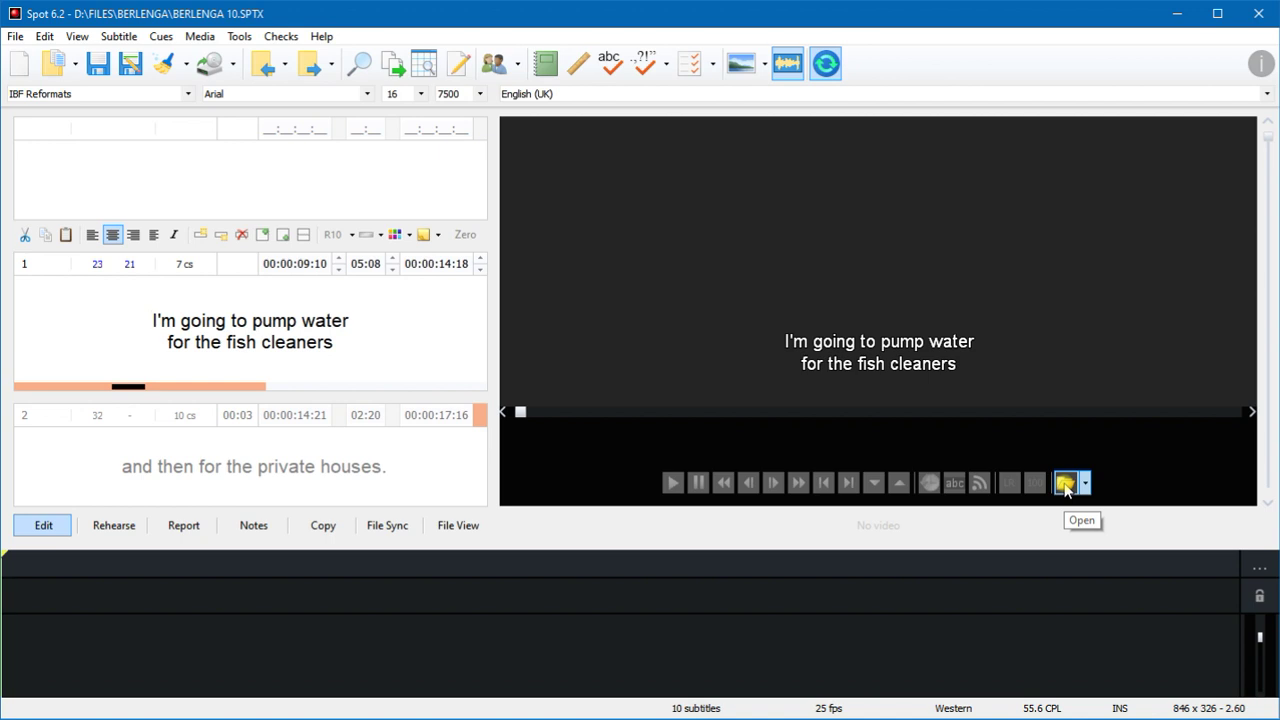
Step: Check the media file picker's starting folder and the default media folder set in the general media preferences
left_click(1065, 484)
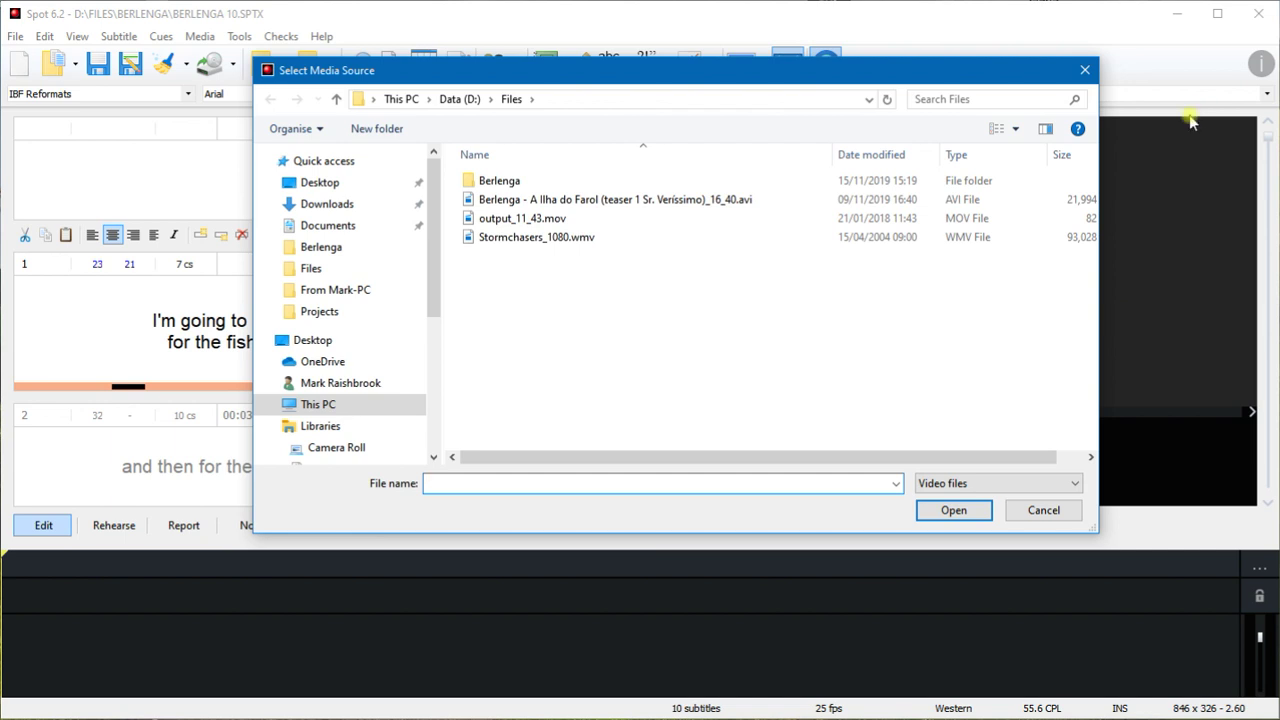
left_click(1085, 70)
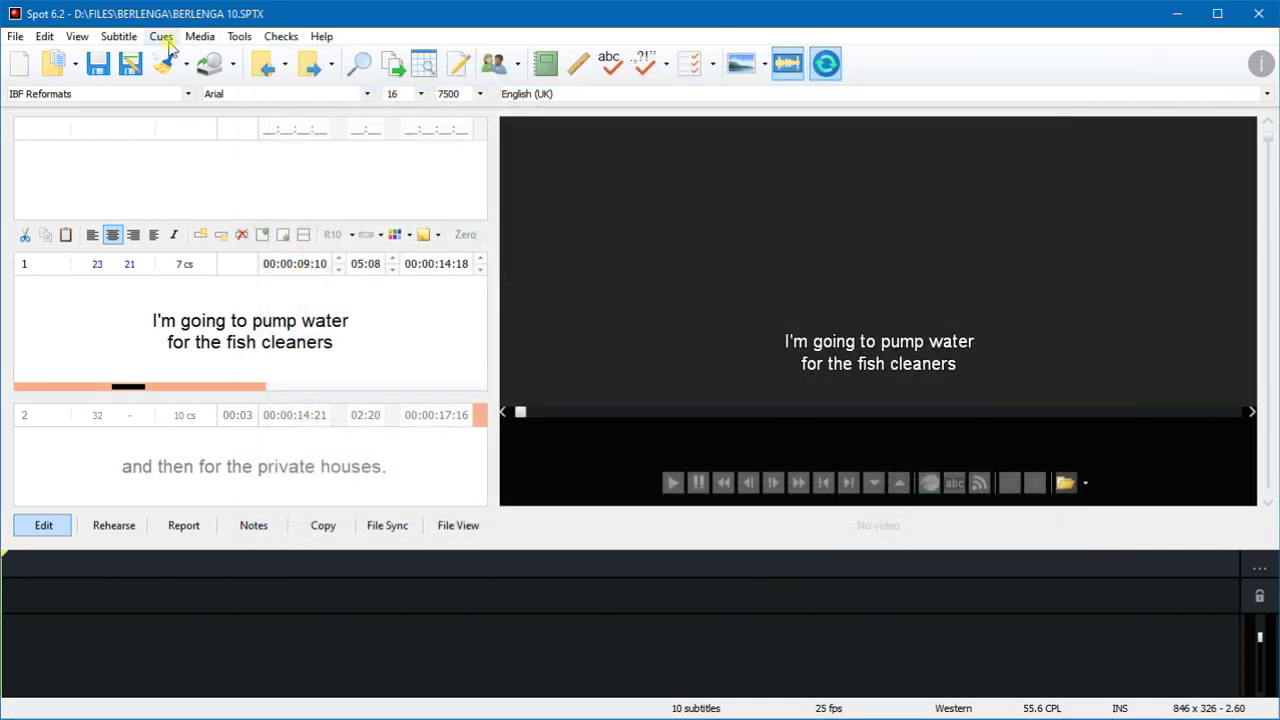
left_click(200, 36)
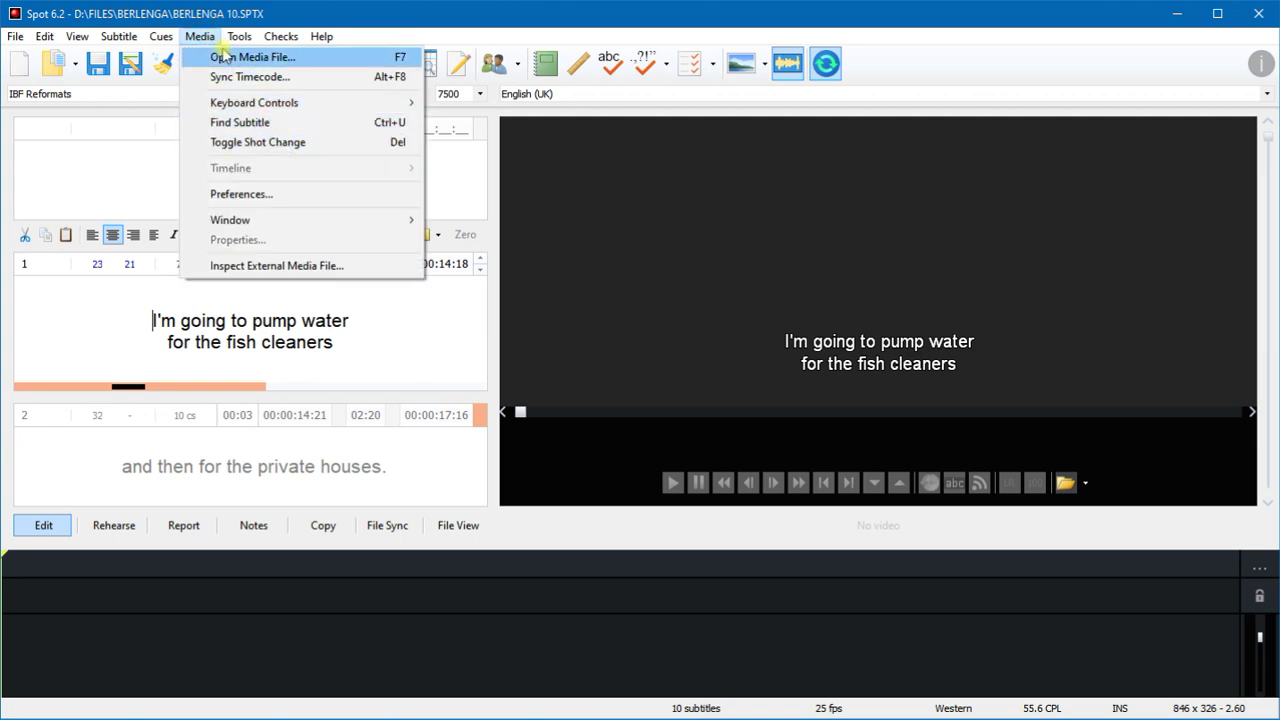
left_click(270, 204)
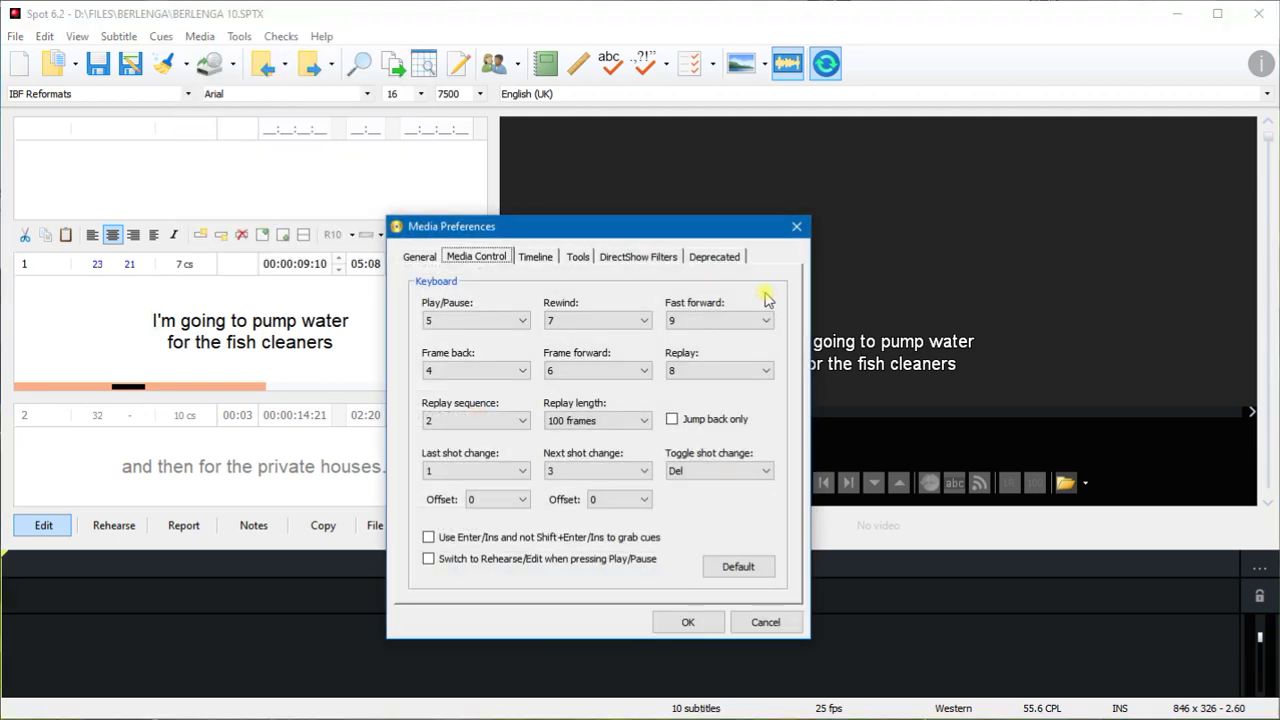
left_click(420, 257)
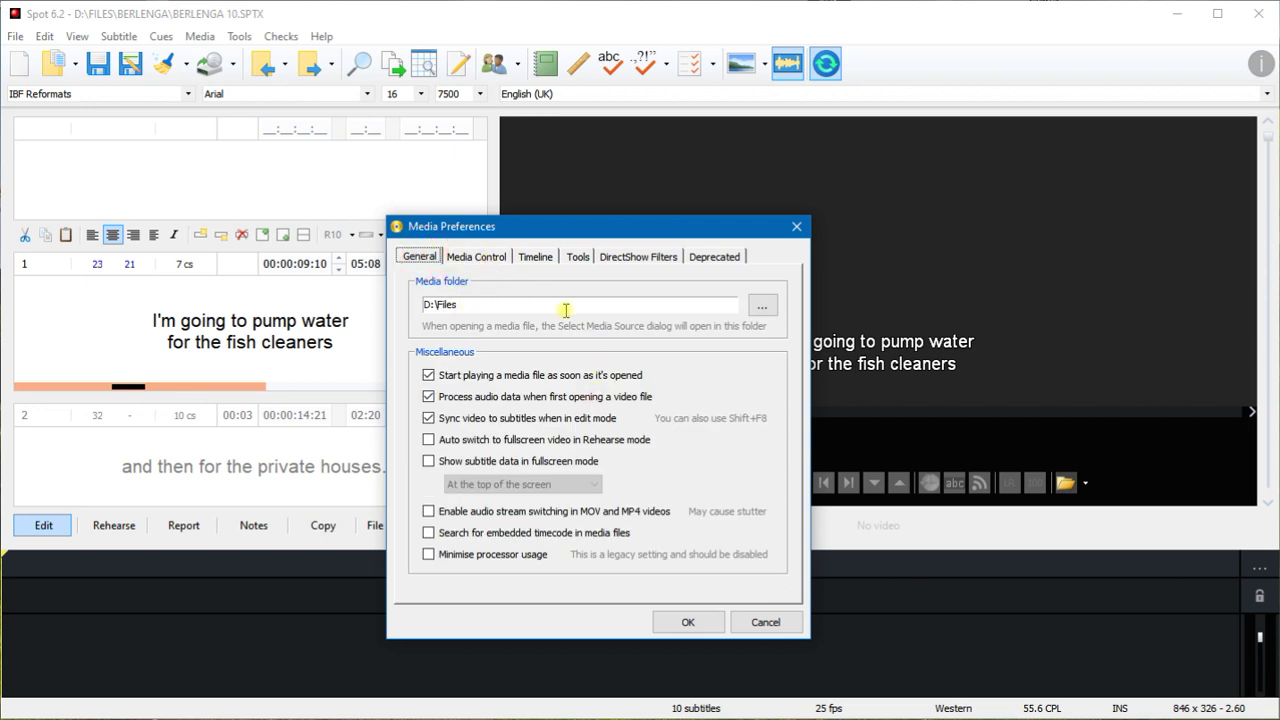
left_click(768, 310)
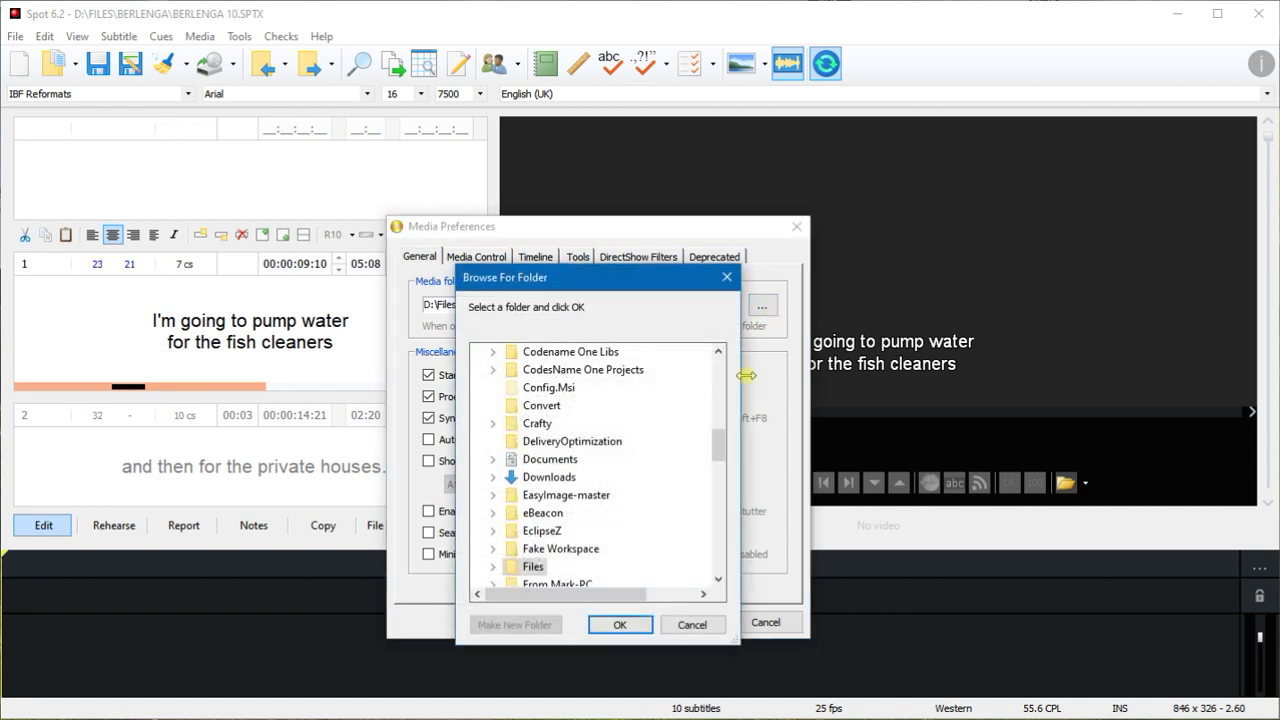
left_click(705, 626)
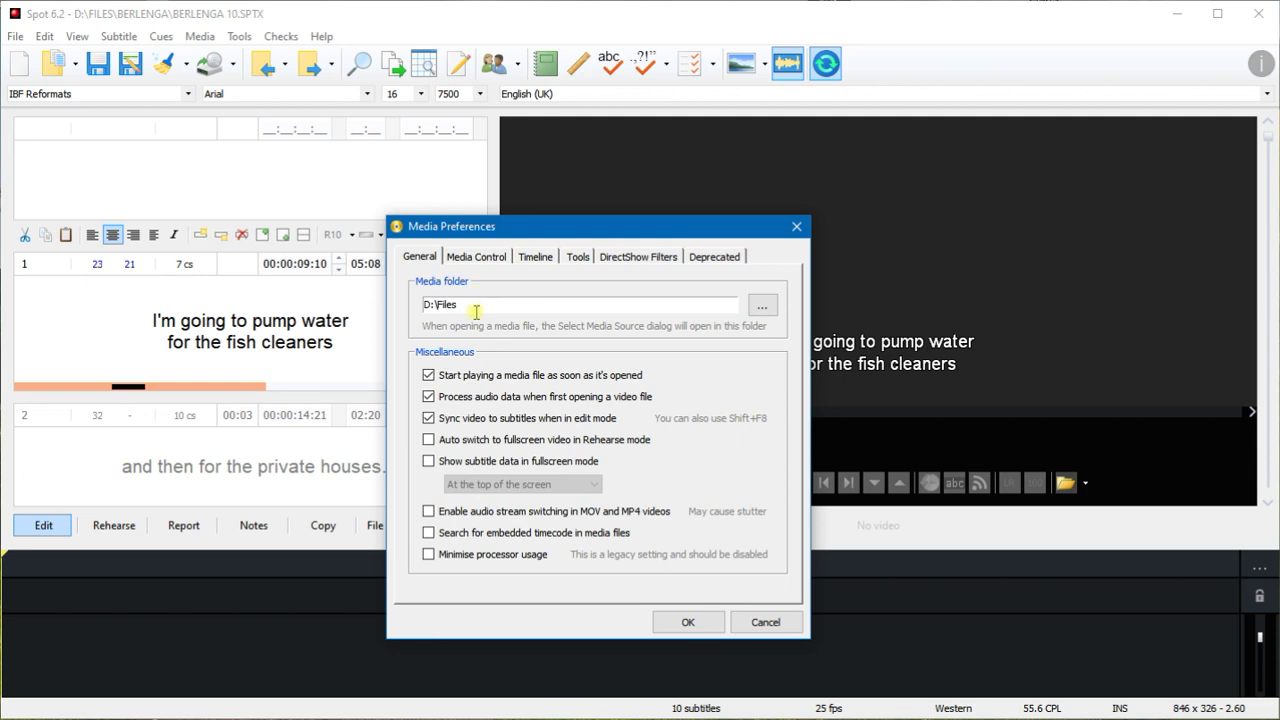
left_click(764, 622)
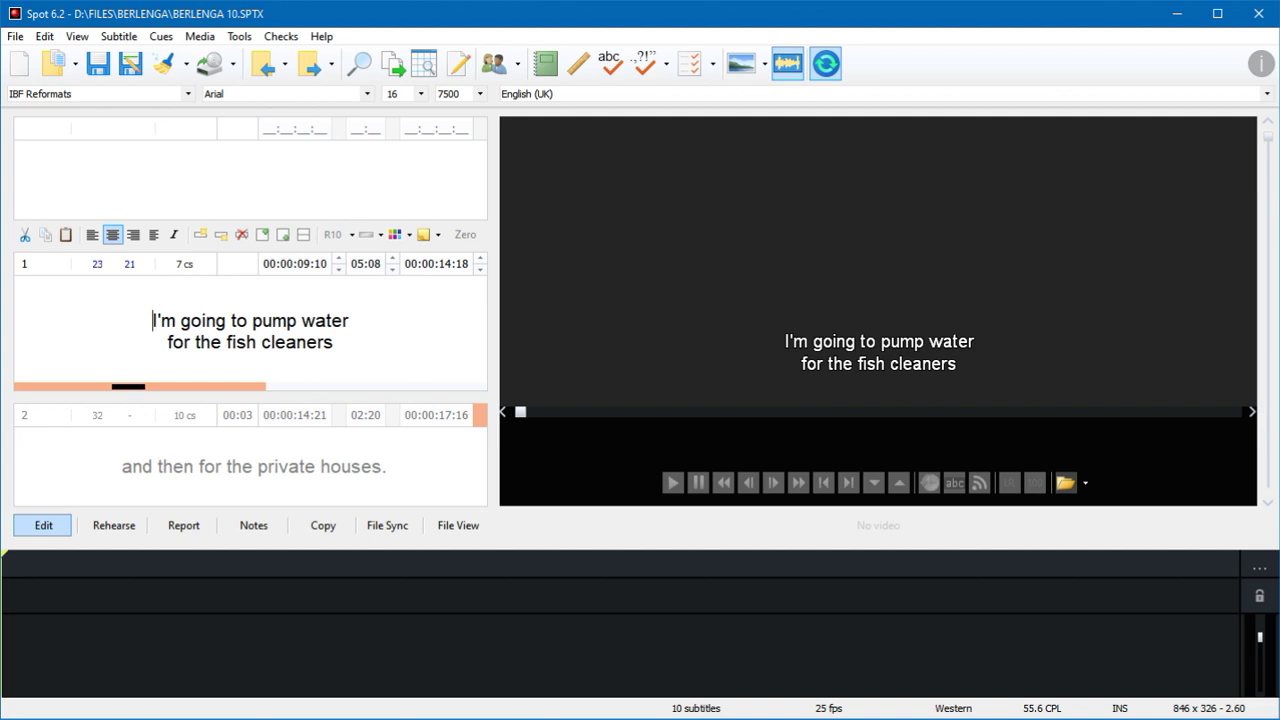
key("F7")
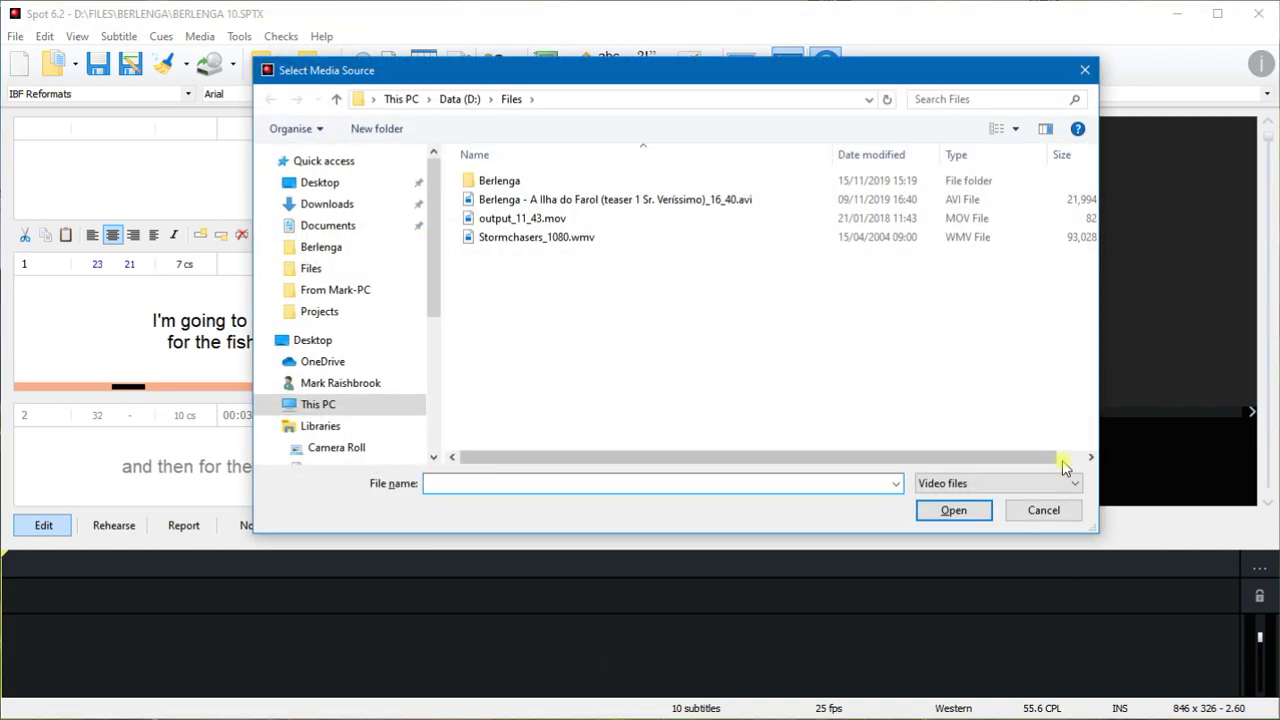
left_click(717, 199)
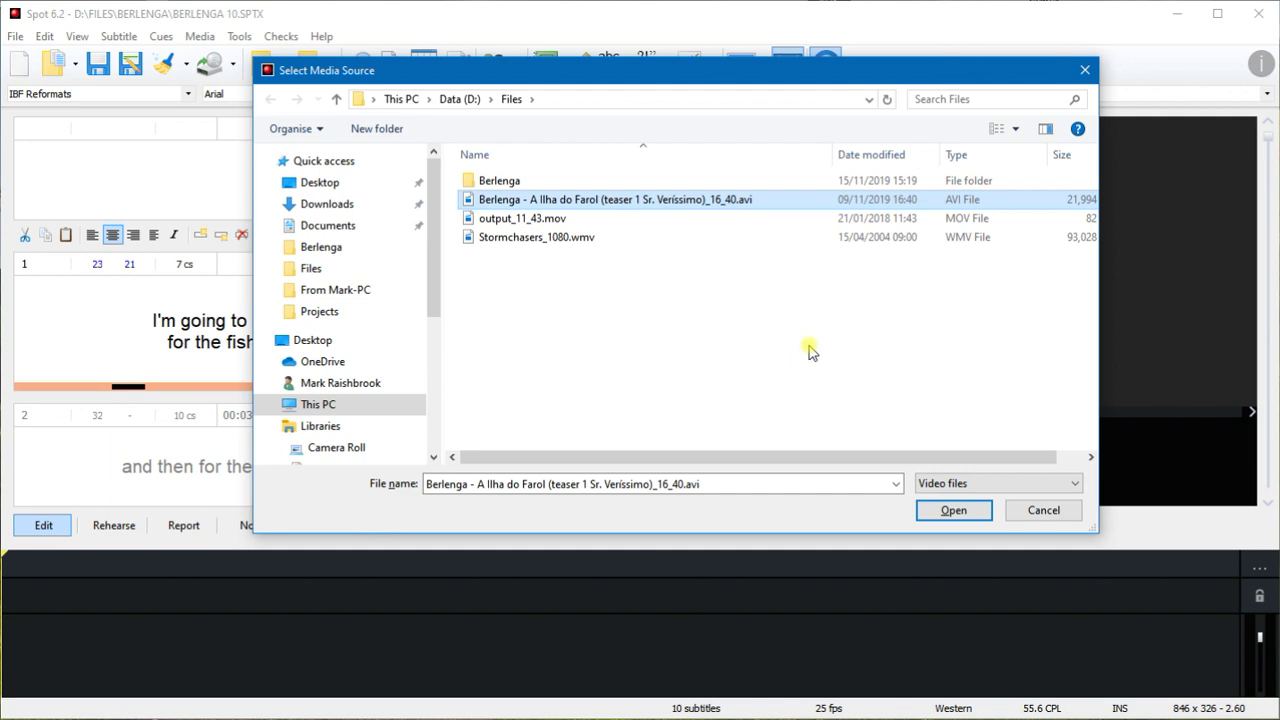
left_click(1085, 70)
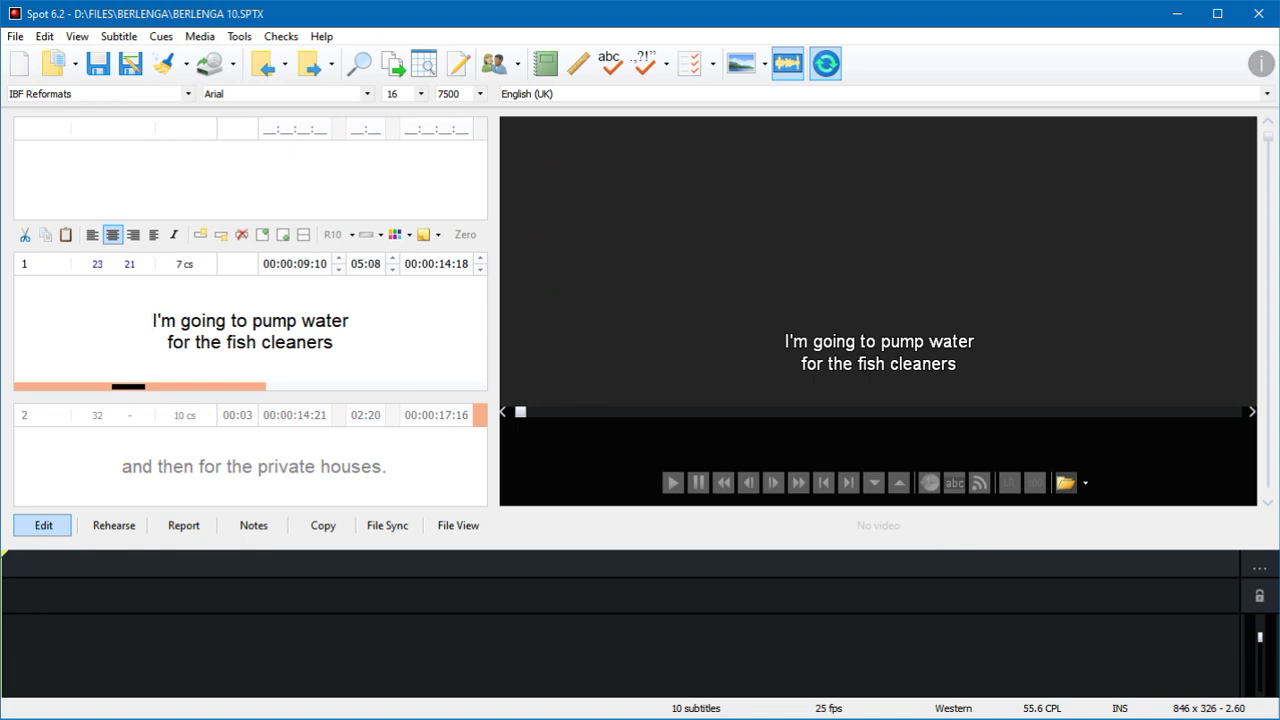
left_click(321, 36)
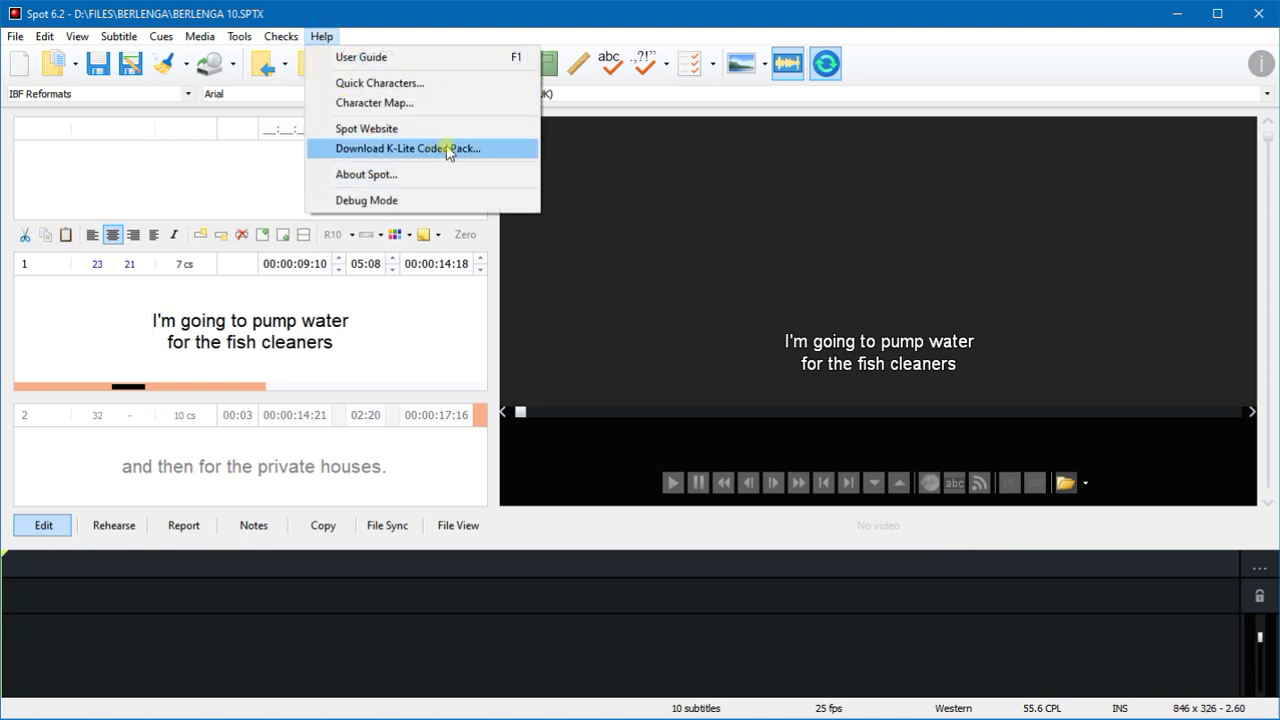
left_click(680, 341)
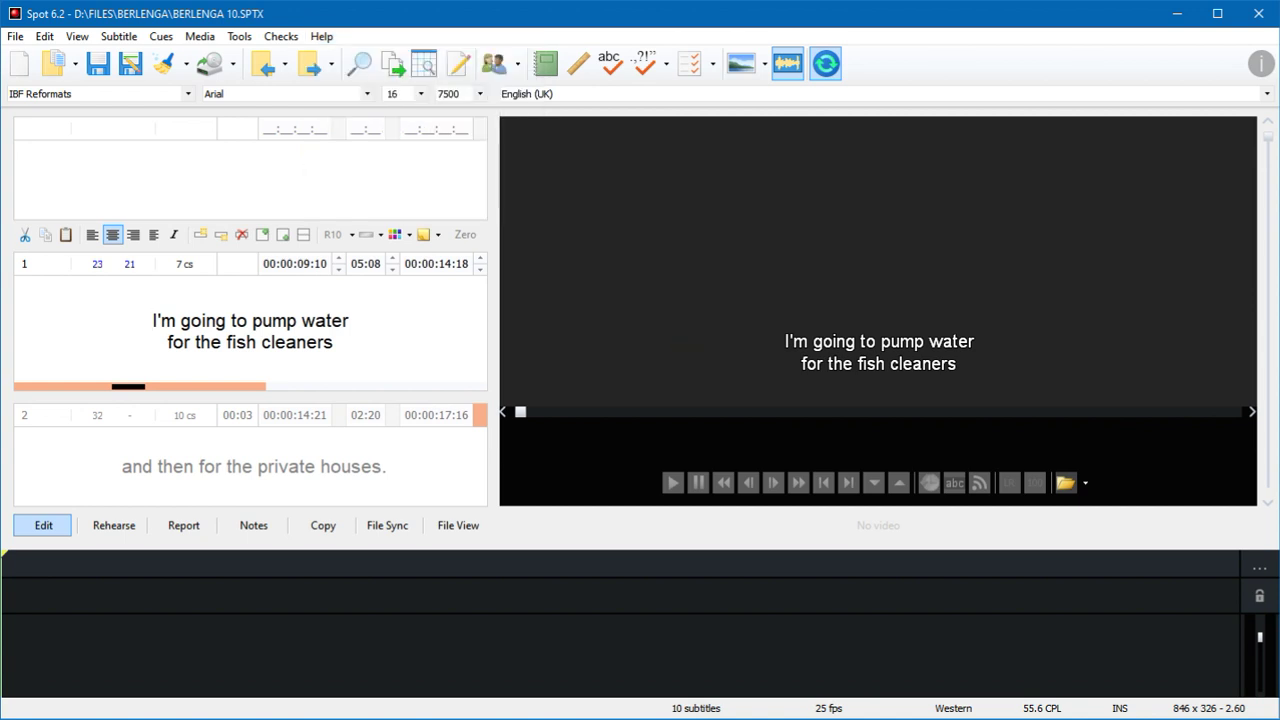
Step: Load the Berlenga - A Ilha do Farol teaser AVI from the Files folder at PAL (25 fps) and pause its playback
key("F7")
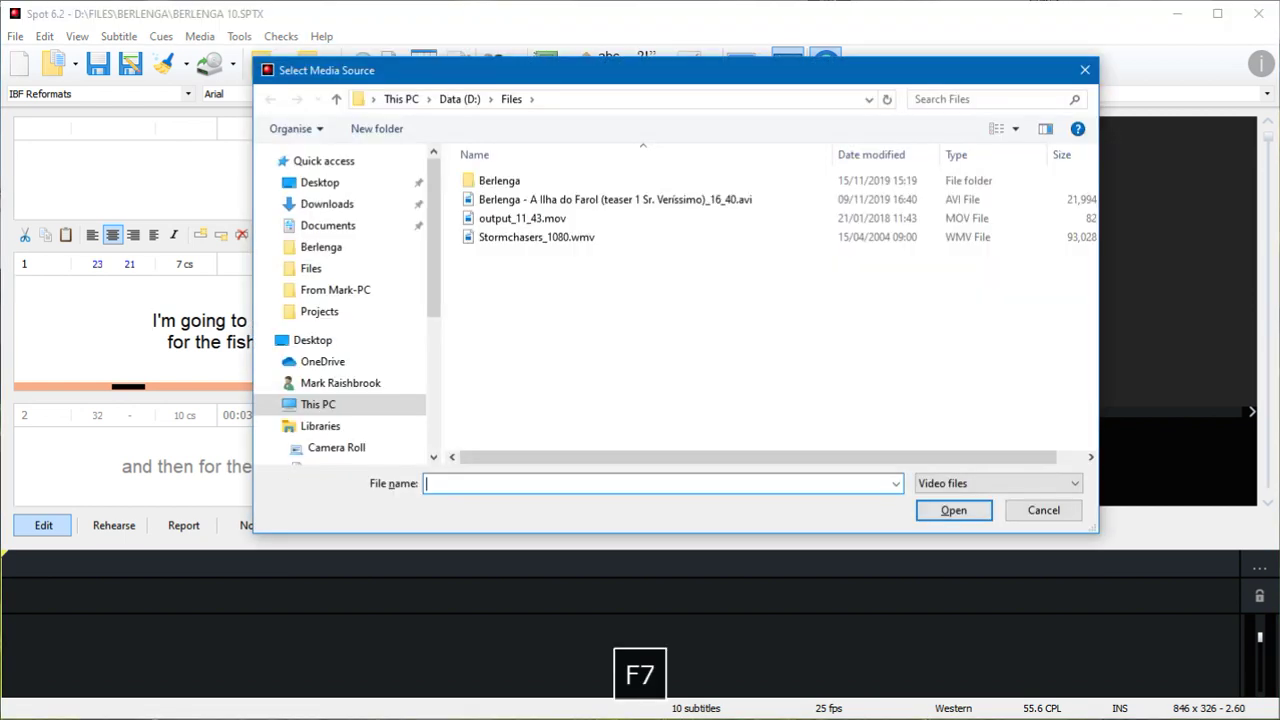
left_click(729, 203)
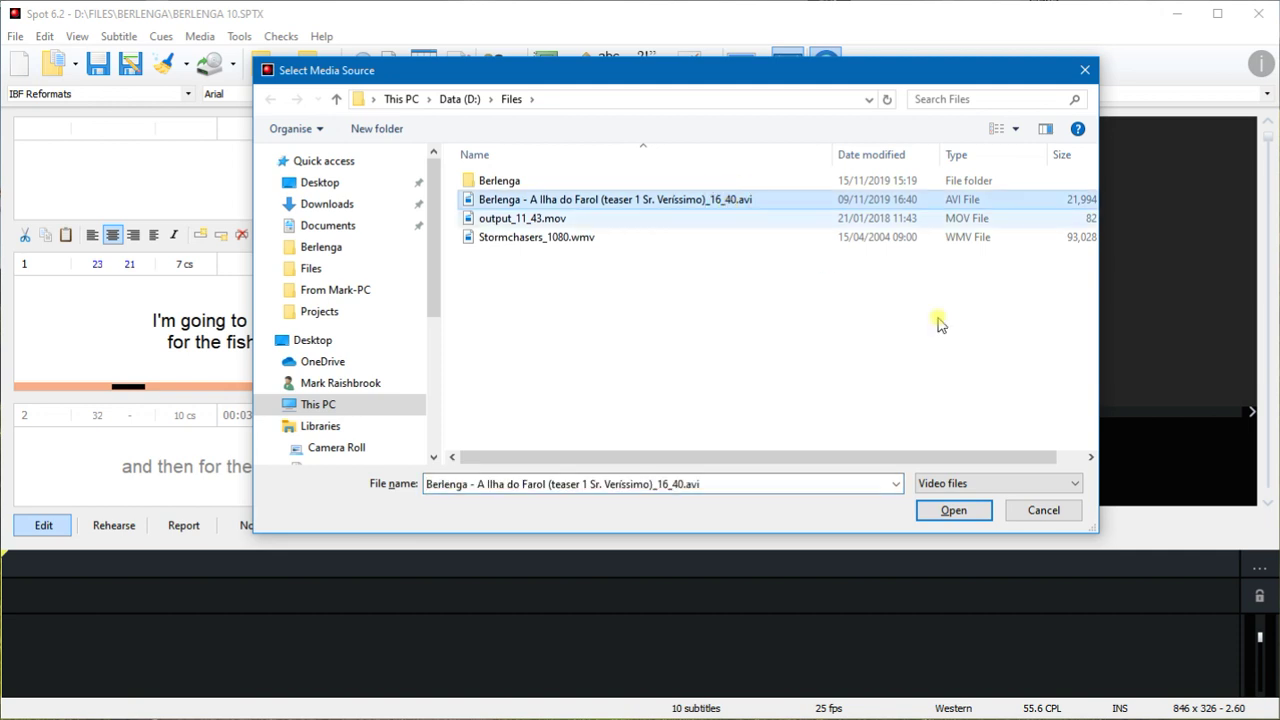
left_click(956, 515)
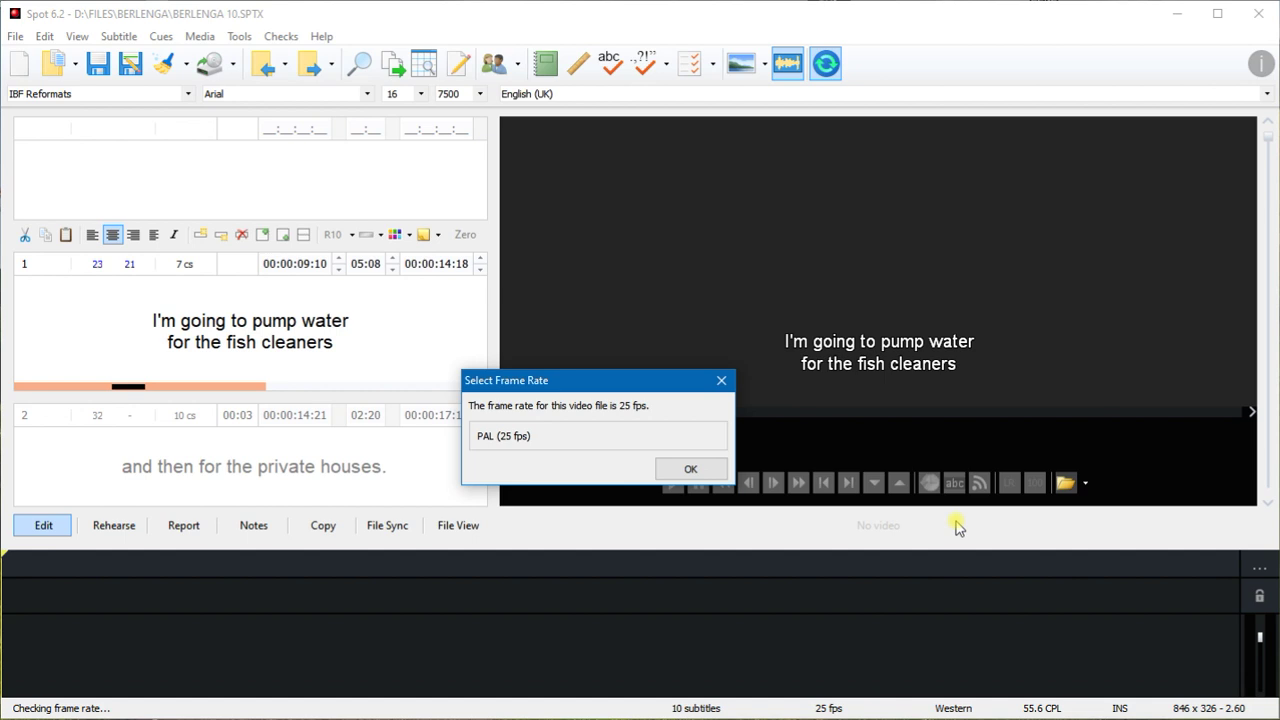
left_click(688, 472)
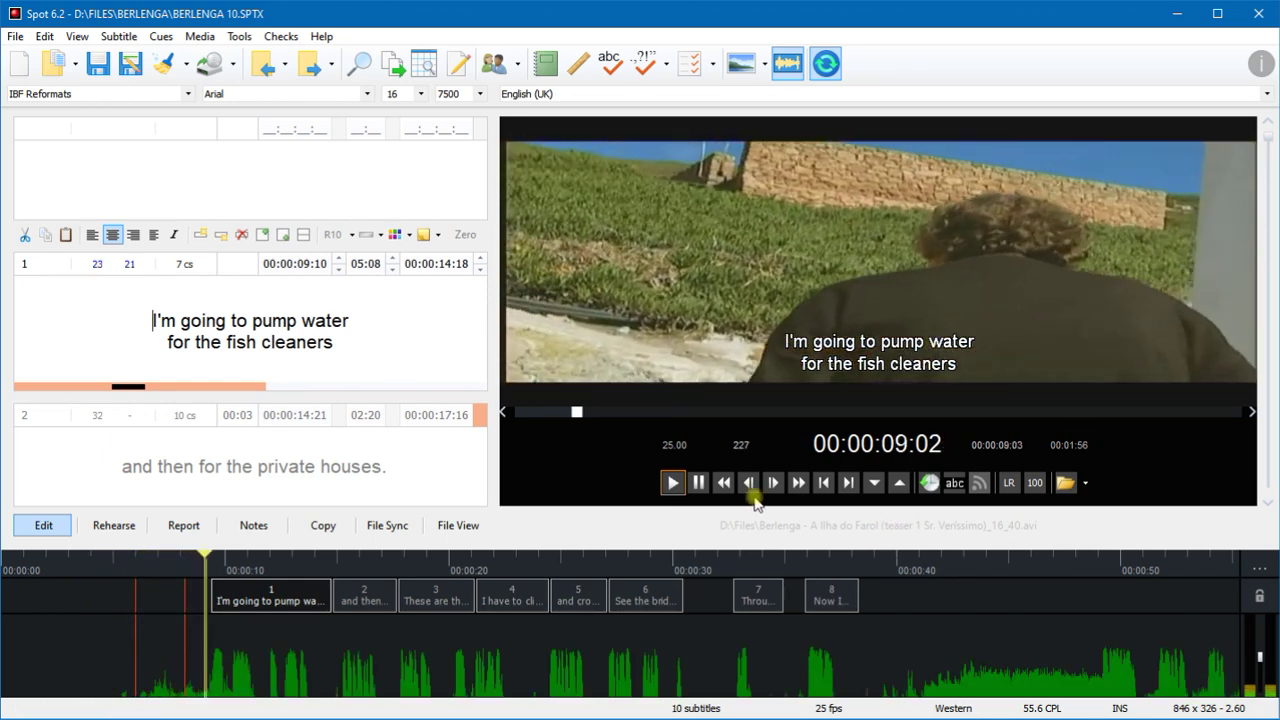
left_click(698, 483)
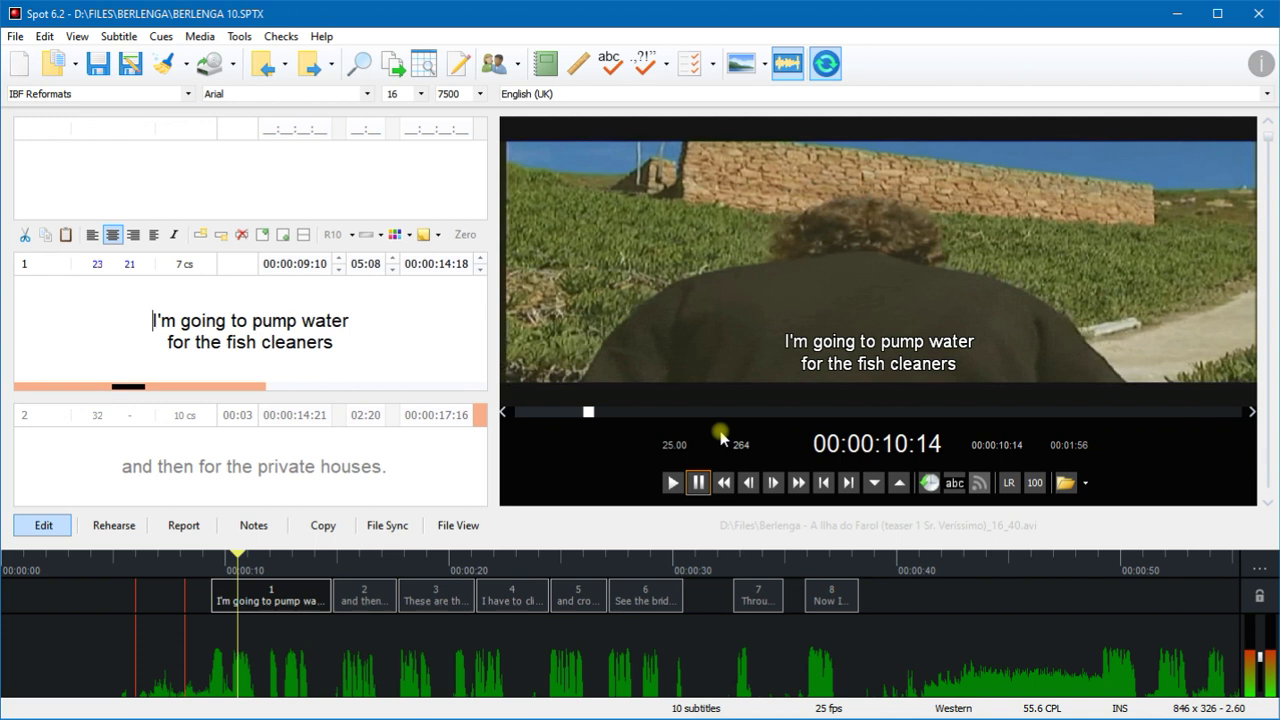
Step: Review the audio processing and shot cut detection options in the general and tools media preferences, leaving them as they are
left_click(198, 37)
left_click(282, 193)
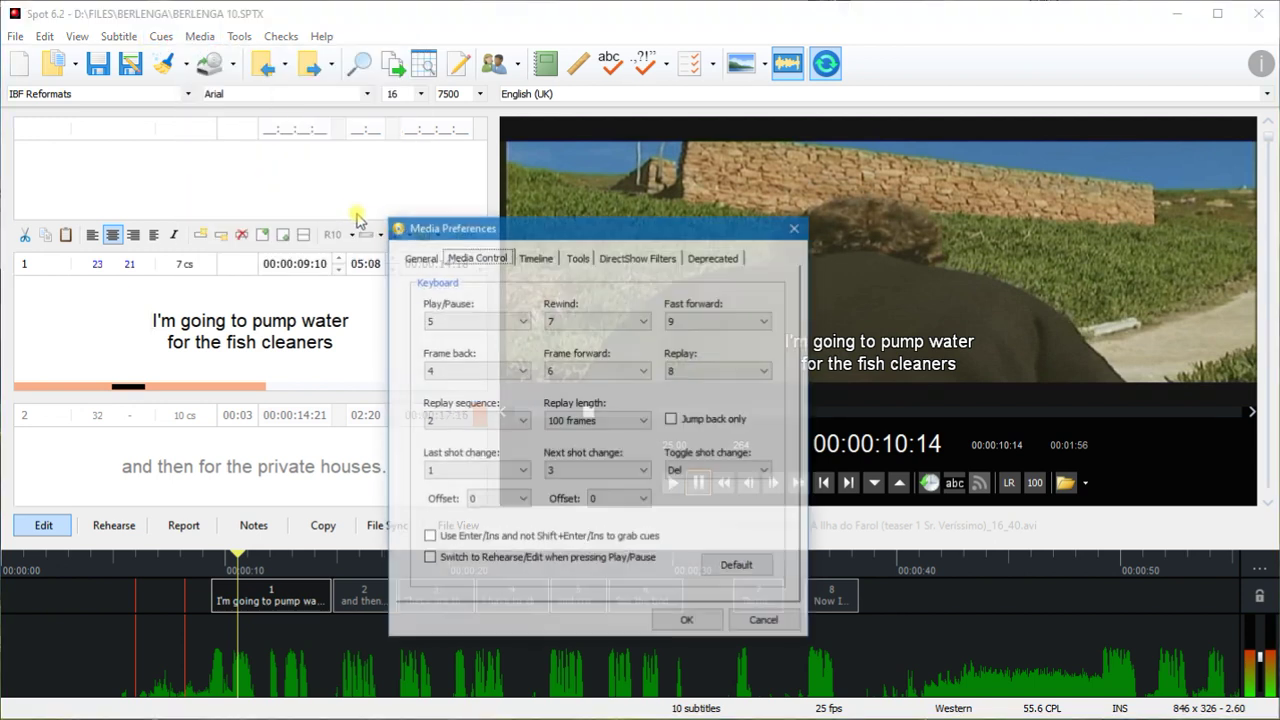
left_click(421, 257)
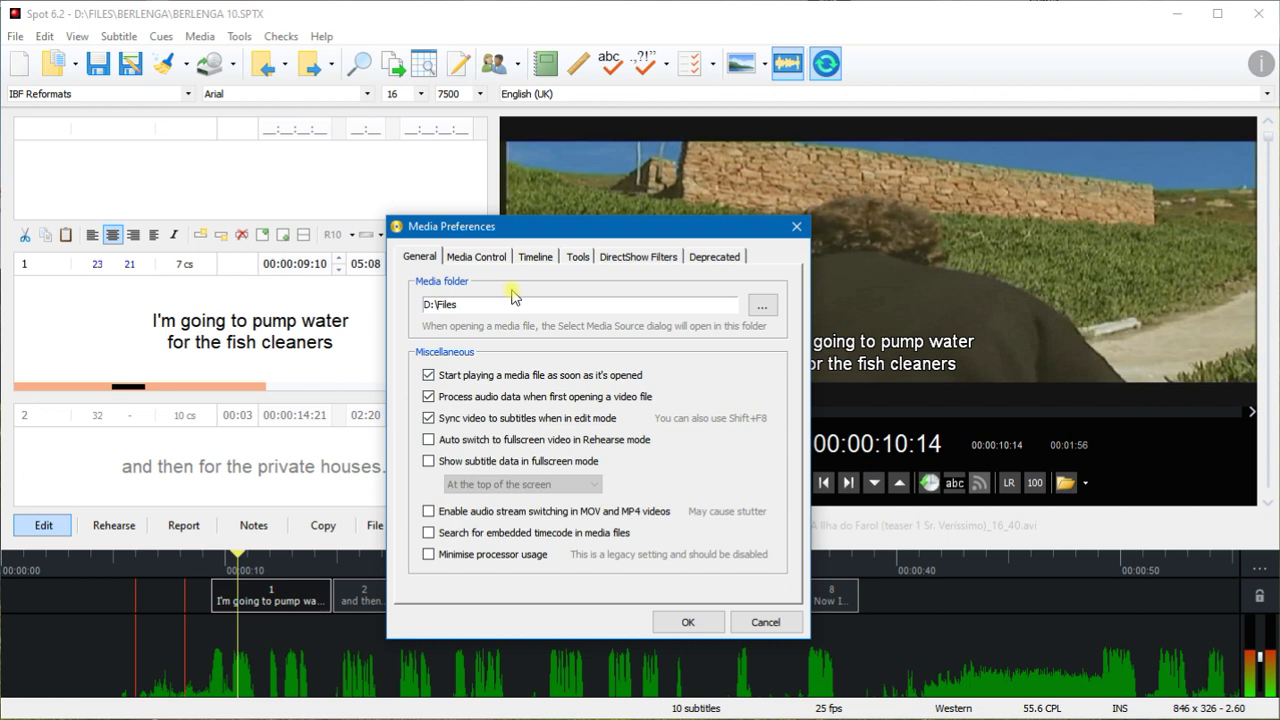
left_click(584, 258)
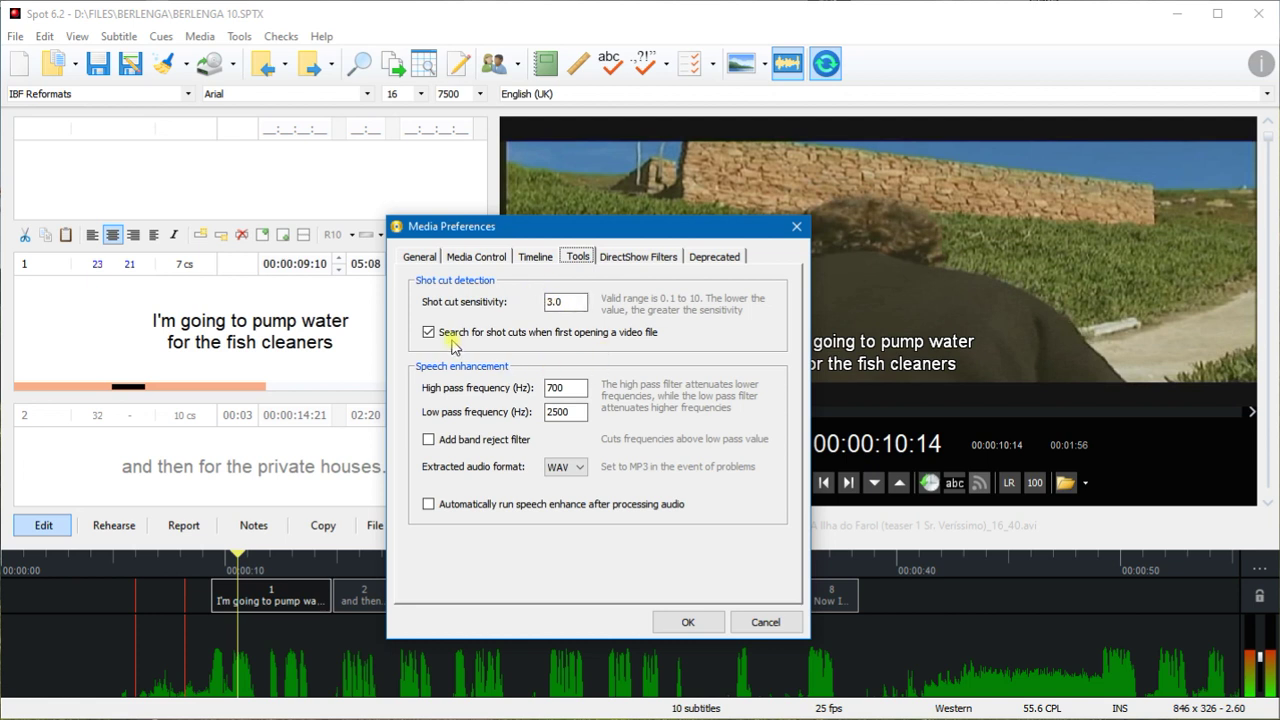
left_click(765, 621)
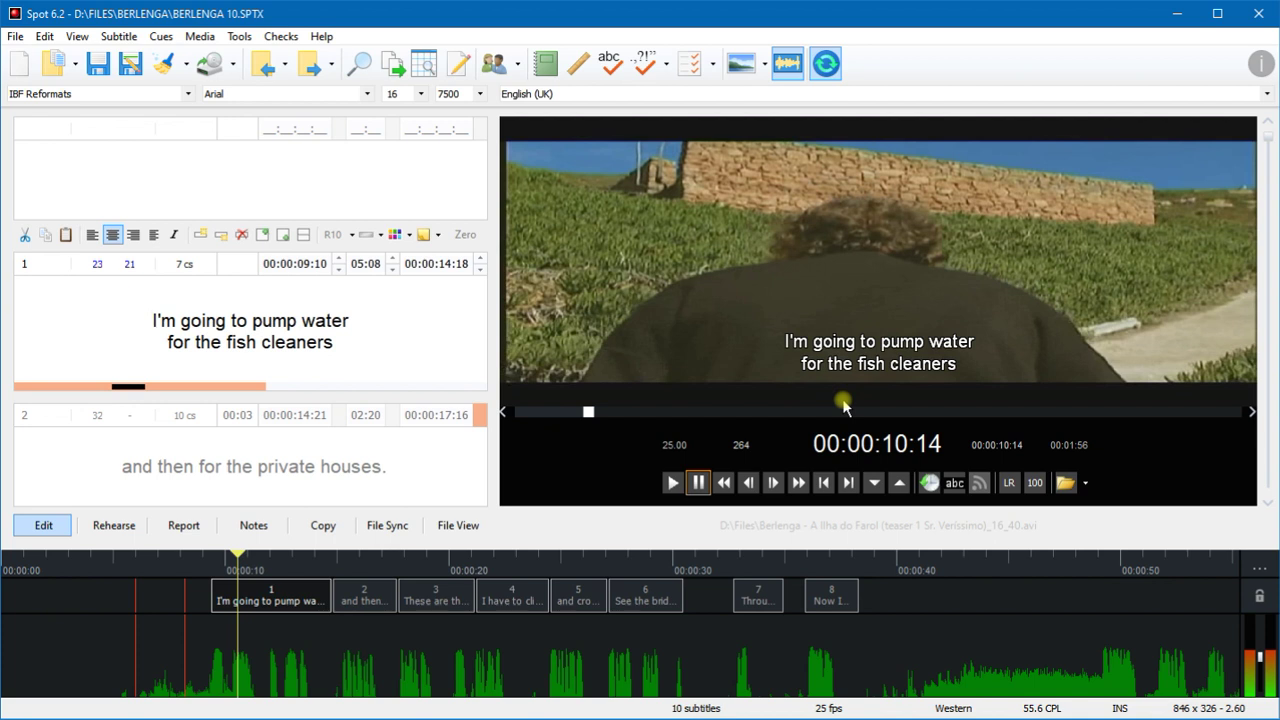
Step: Examine the timeline options for processing audio data, waveform display and finding shot cuts
left_click(1259, 568)
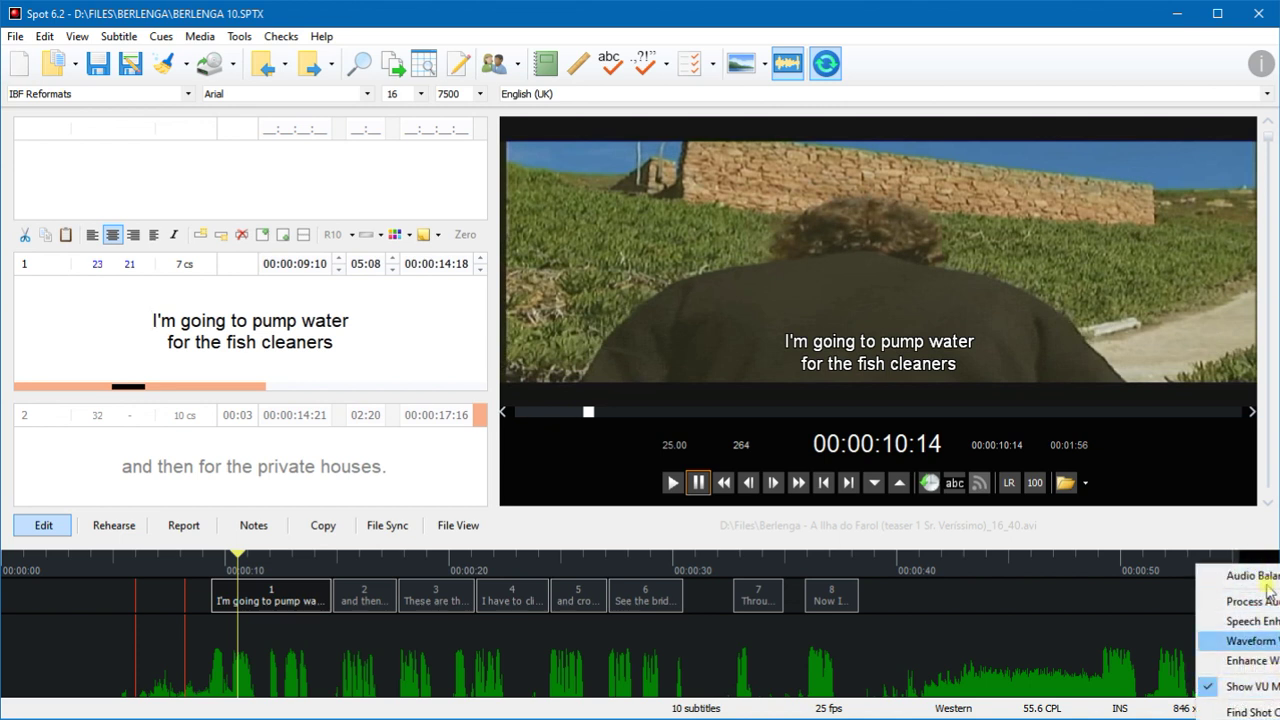
left_click(1153, 269)
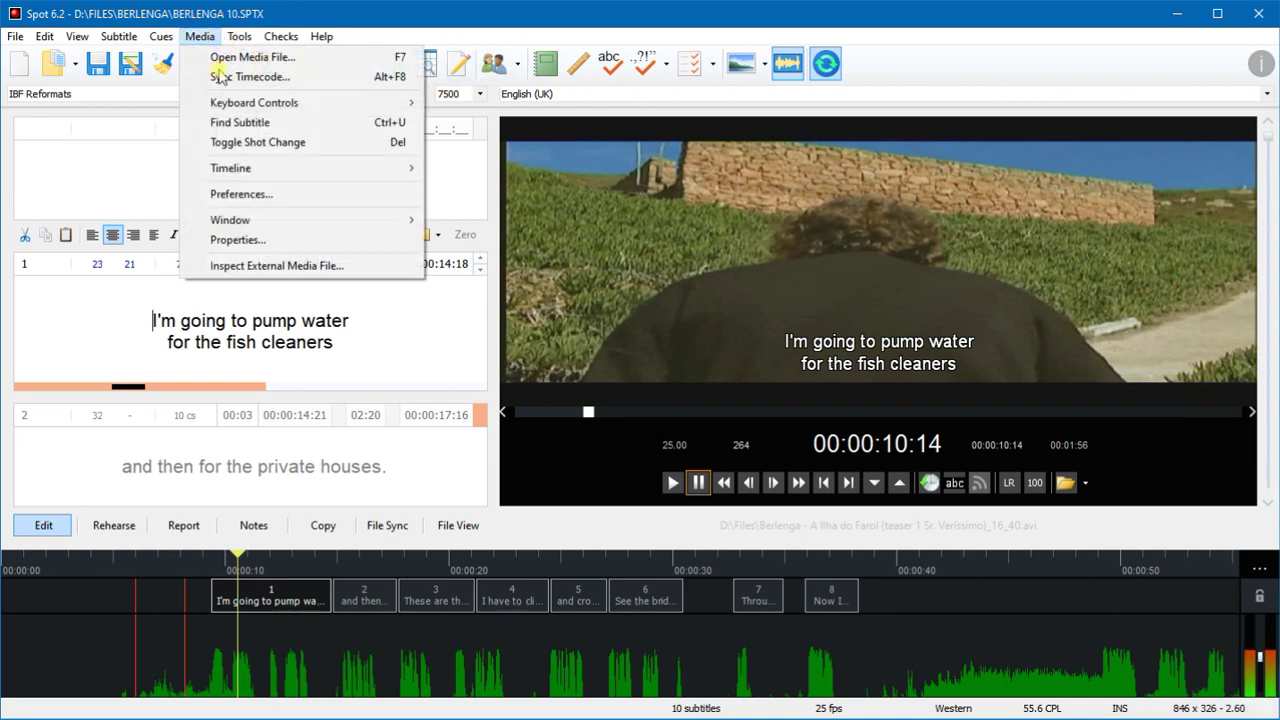
left_click(199, 36)
left_click(268, 175)
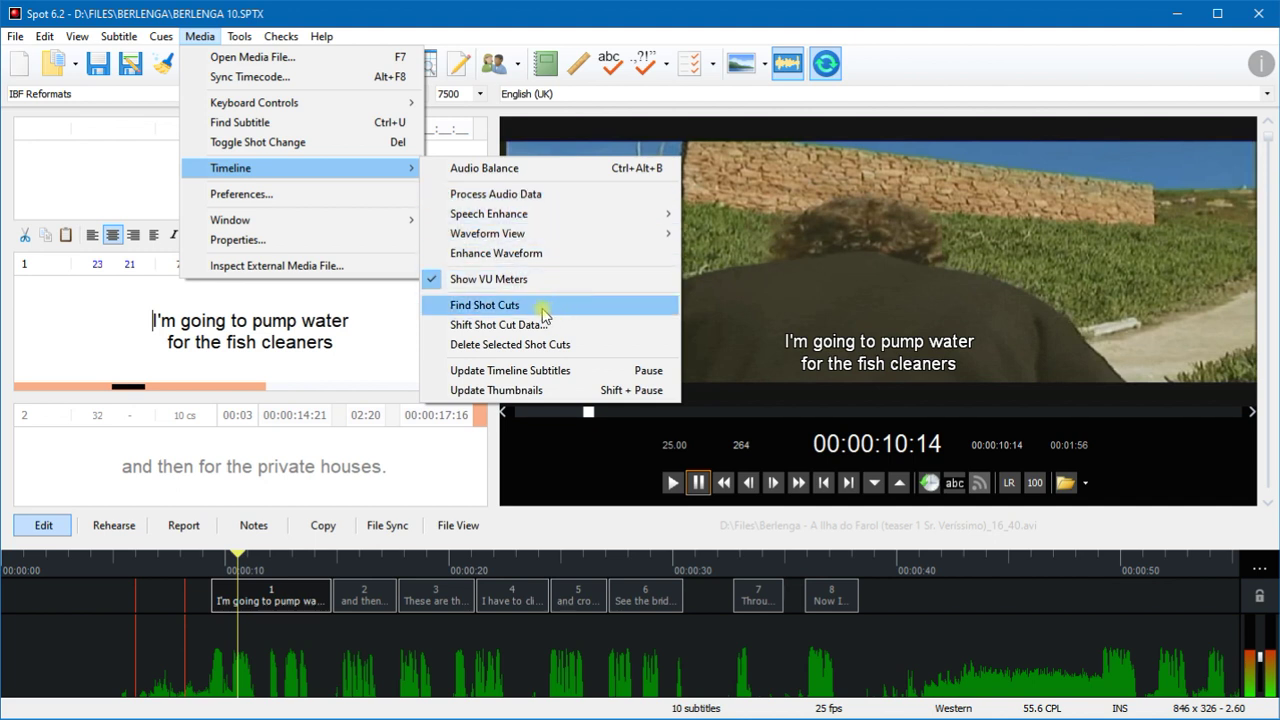
left_click(792, 18)
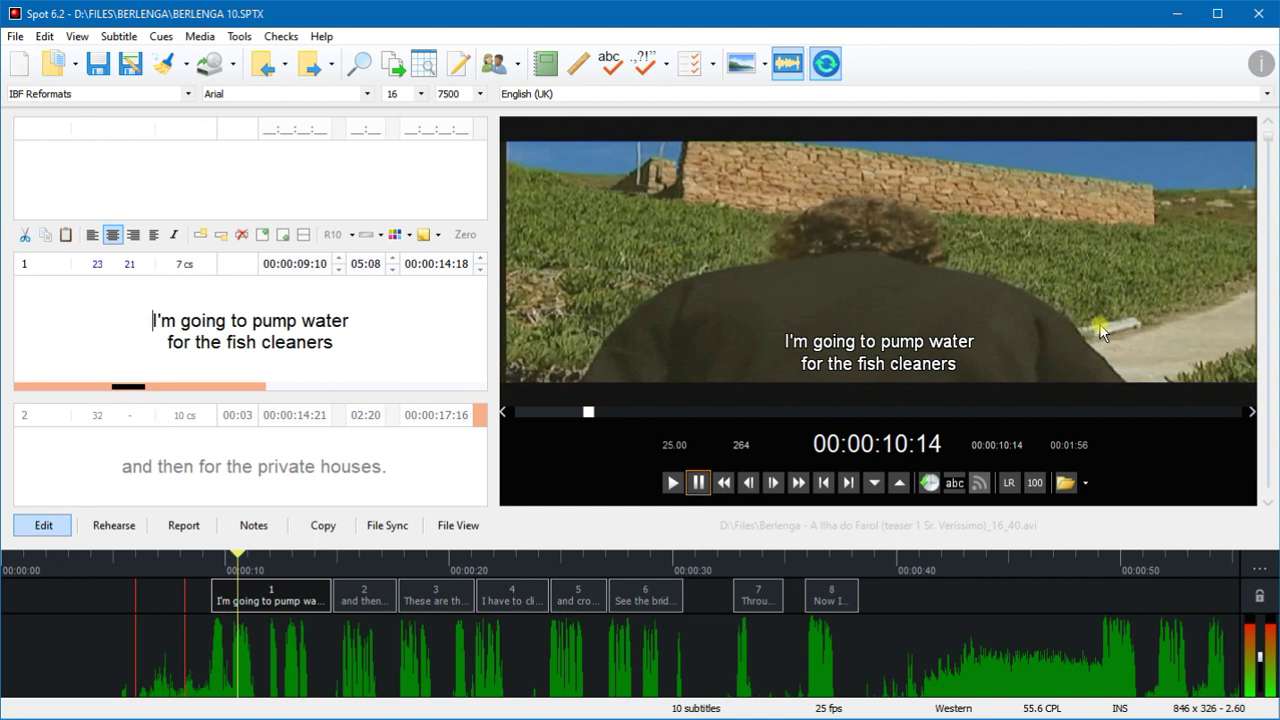
Step: Go to the video's first frame and try to offset its timecode to 10:00:00:00
key("Home")
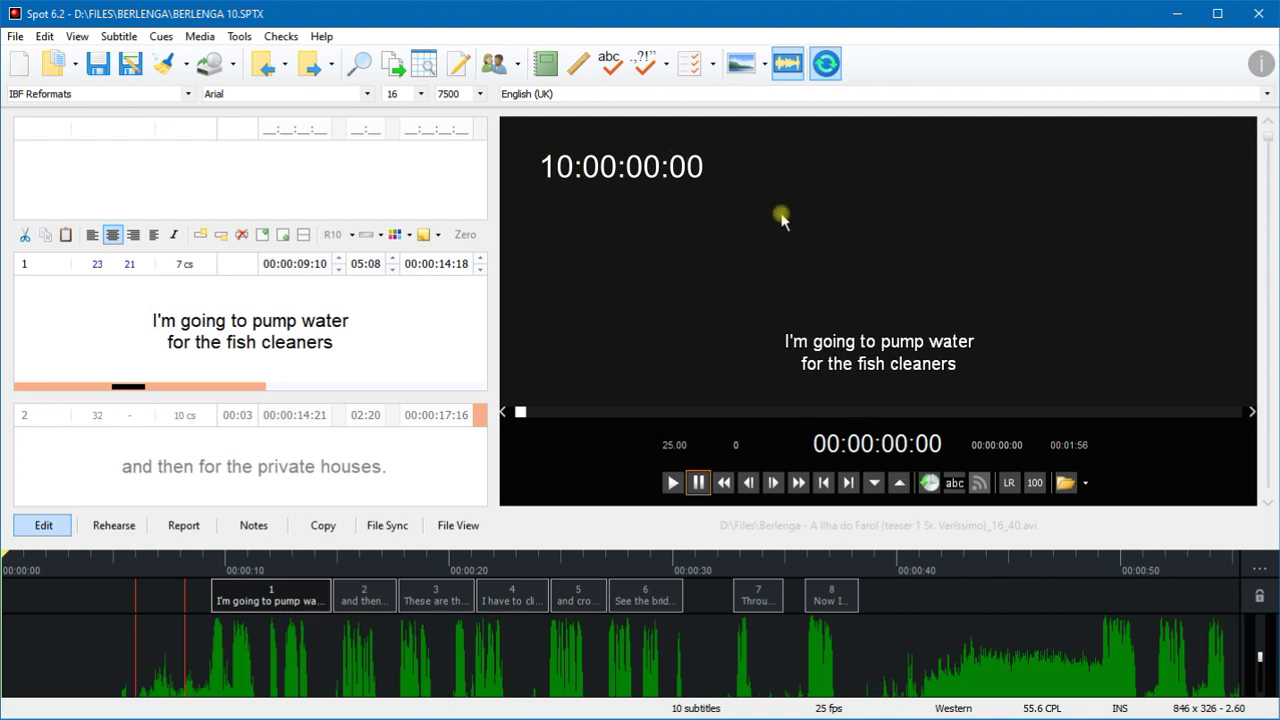
left_click(929, 483)
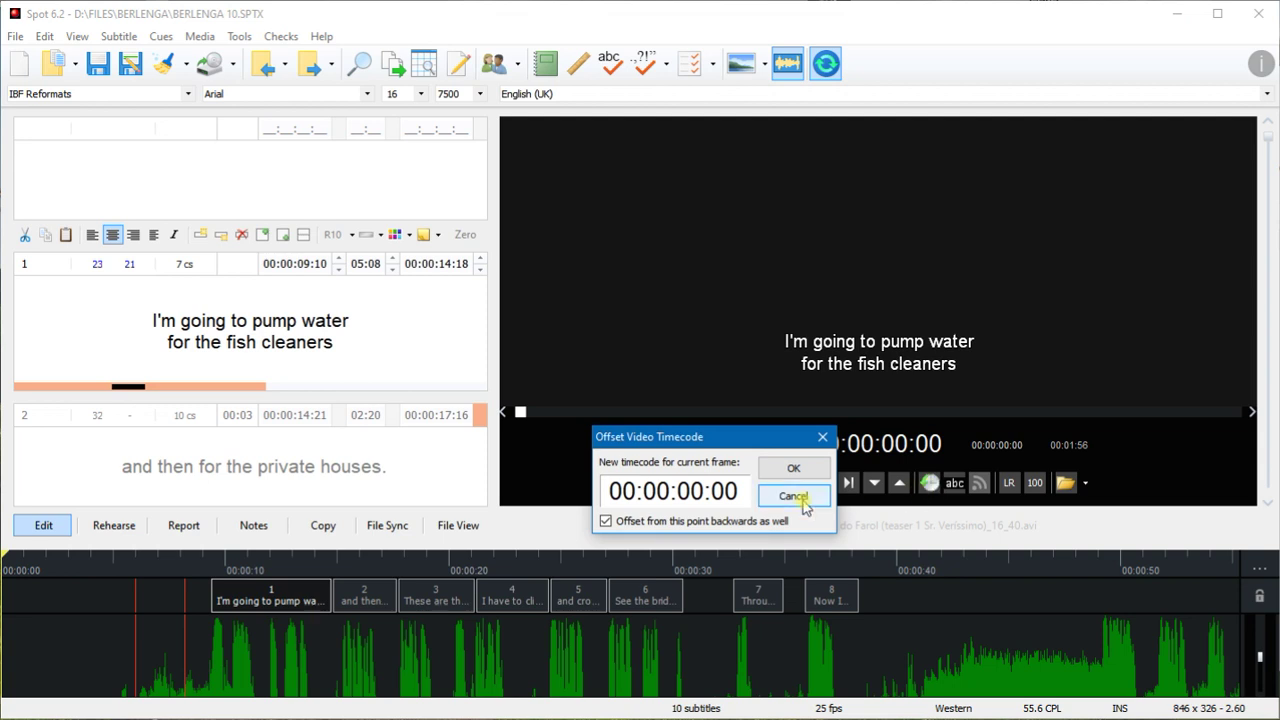
type("1")
key("Return")
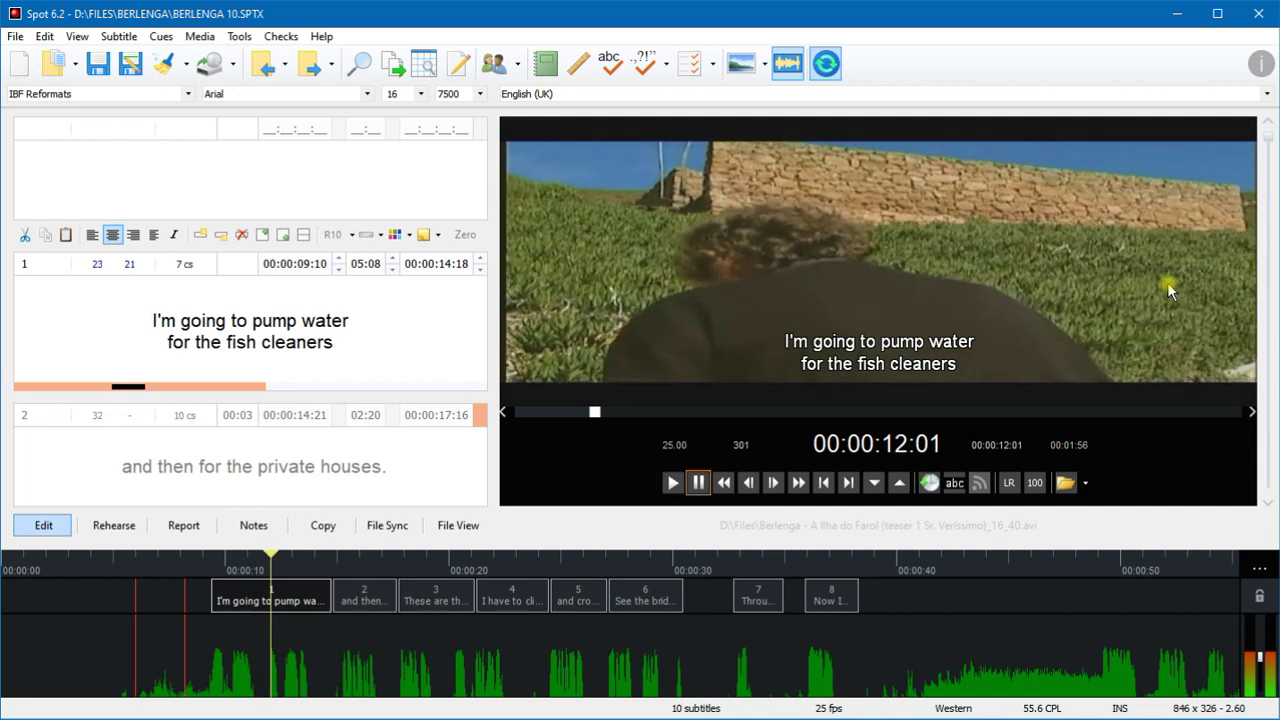
Step: Navigate the paused video by stepping single frames, rewinding to the opening title and moving forward again
key("j")
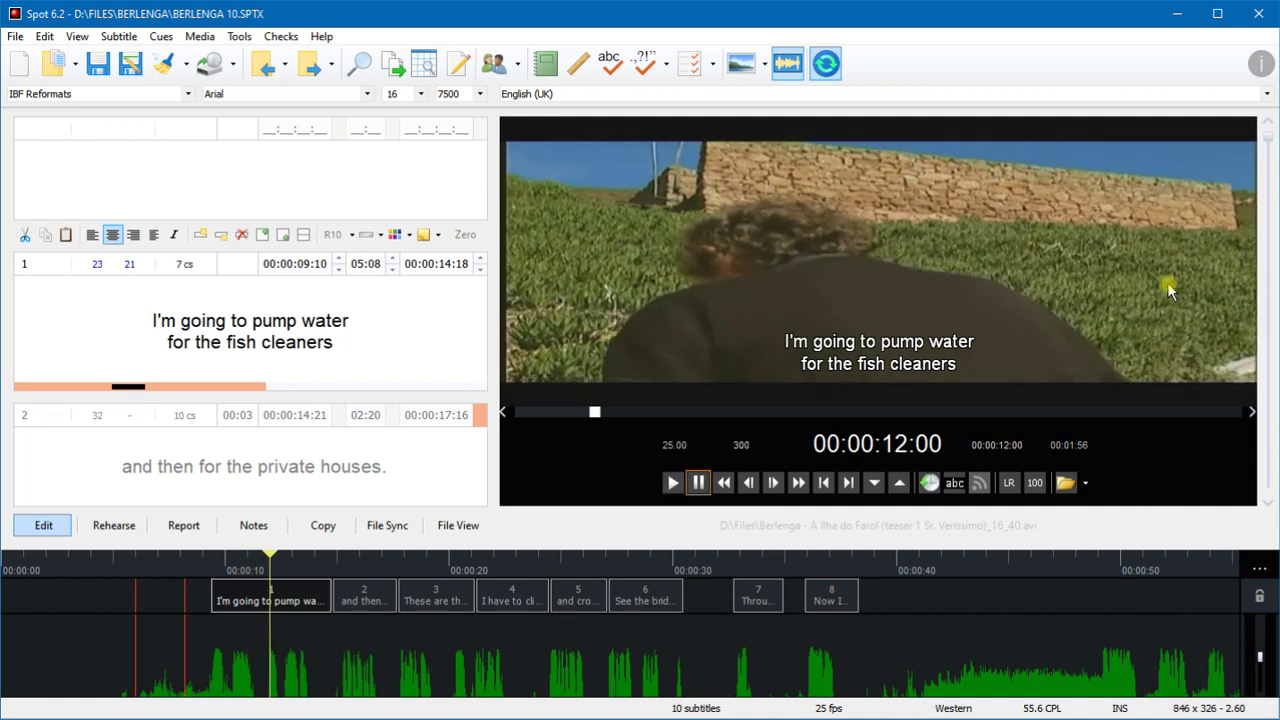
key("l")
key("j")
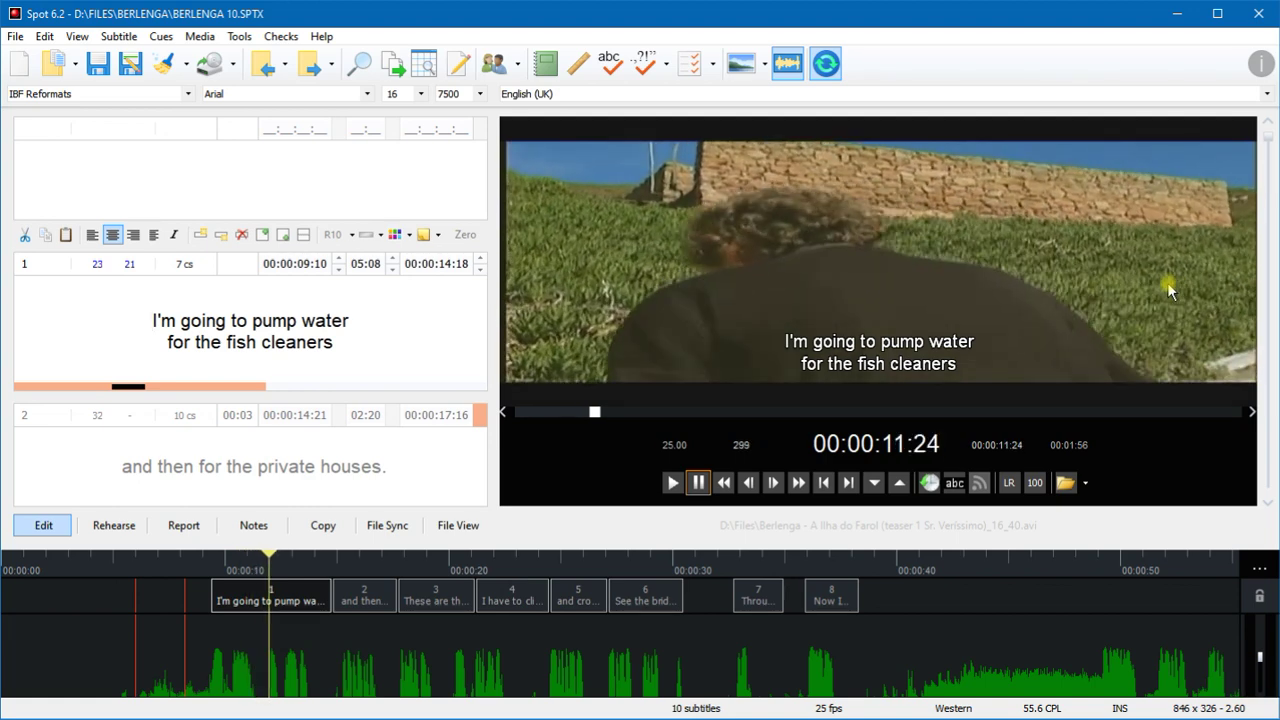
key("j")
key("j")
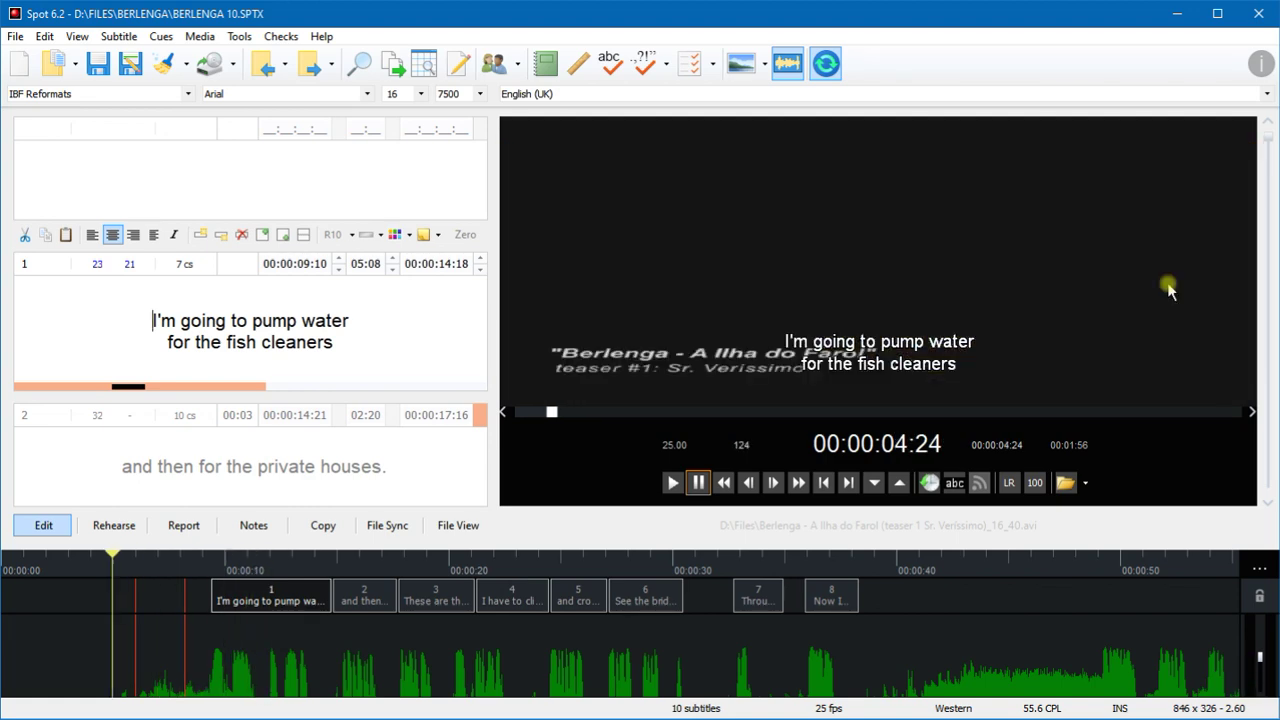
key("l")
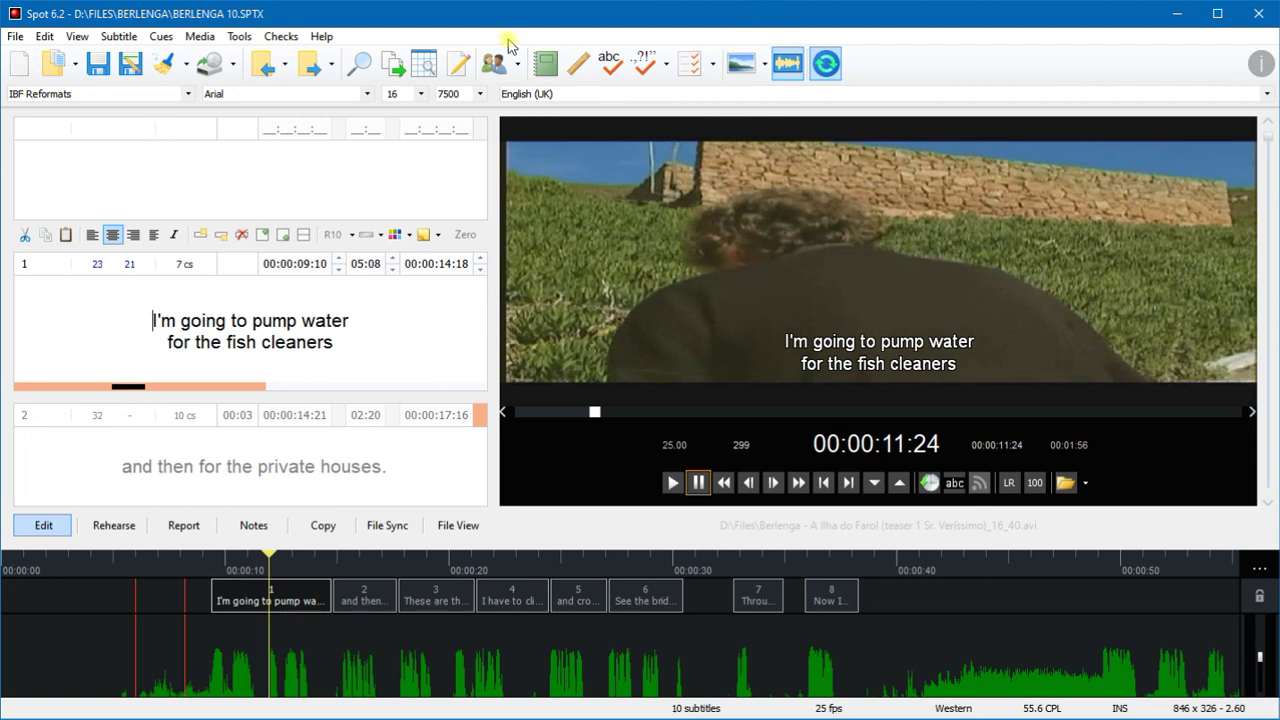
Step: Review the media control key assignments and the replay length choices in the media preferences, leaving them unchanged
left_click(200, 36)
left_click(343, 194)
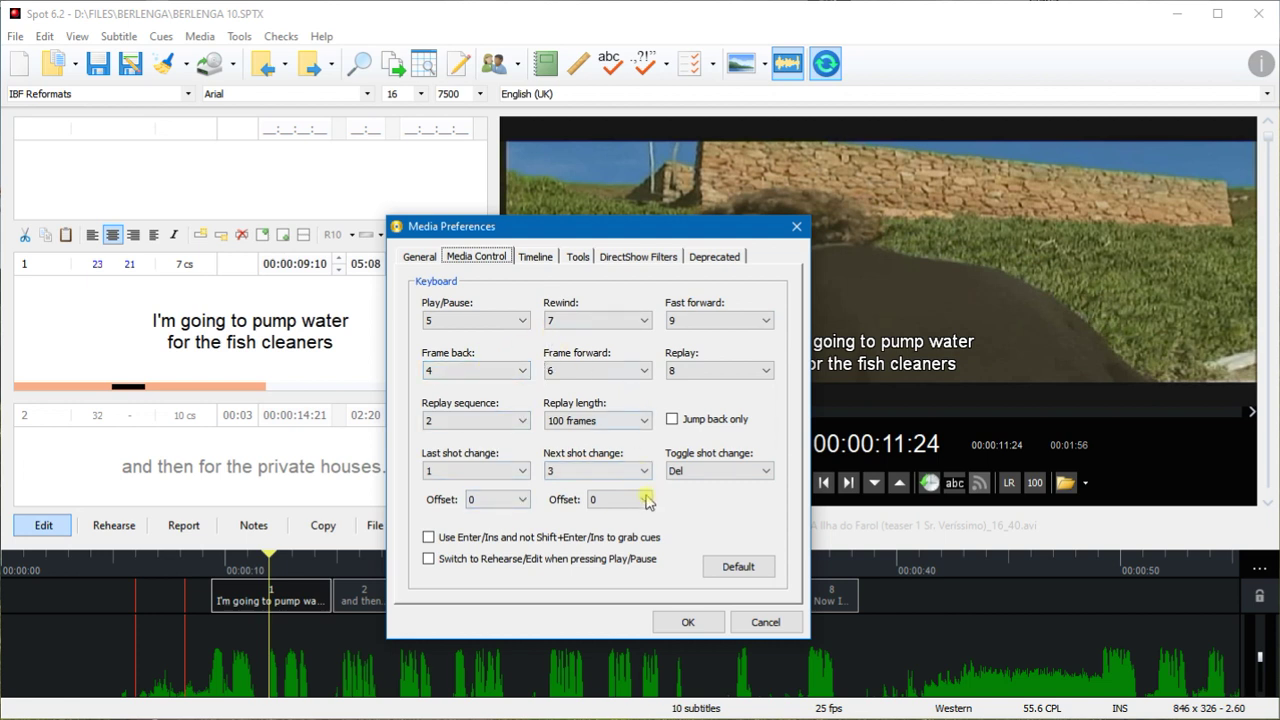
left_click(618, 423)
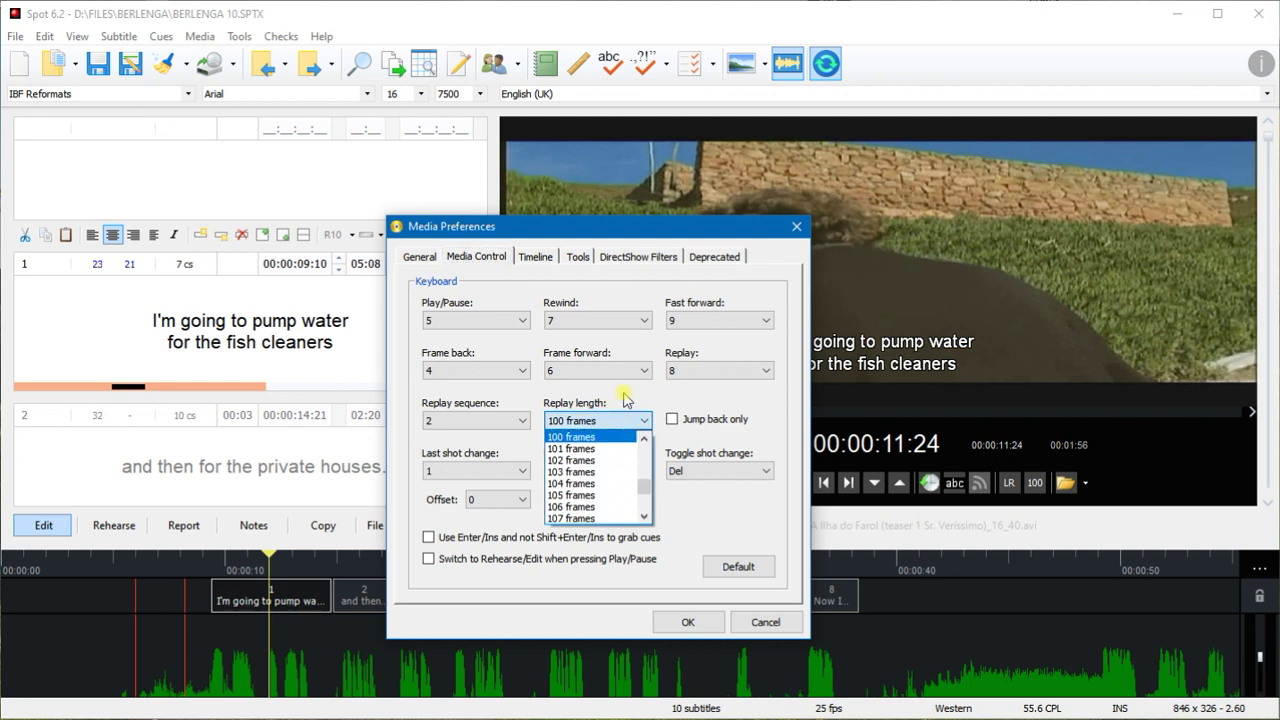
left_click(625, 398)
key("Return")
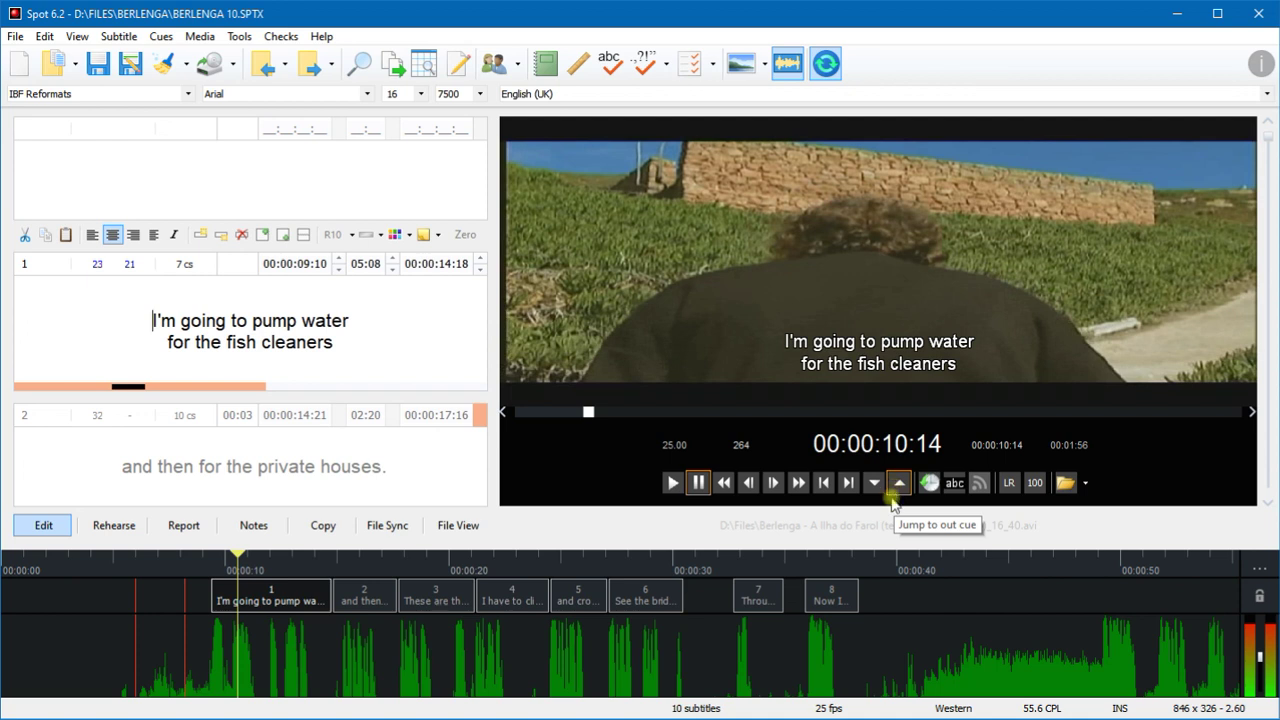
Step: Preview the video subtitles with boxing, and examine the audio channel and playback speed options without changing them
left_click(953, 485)
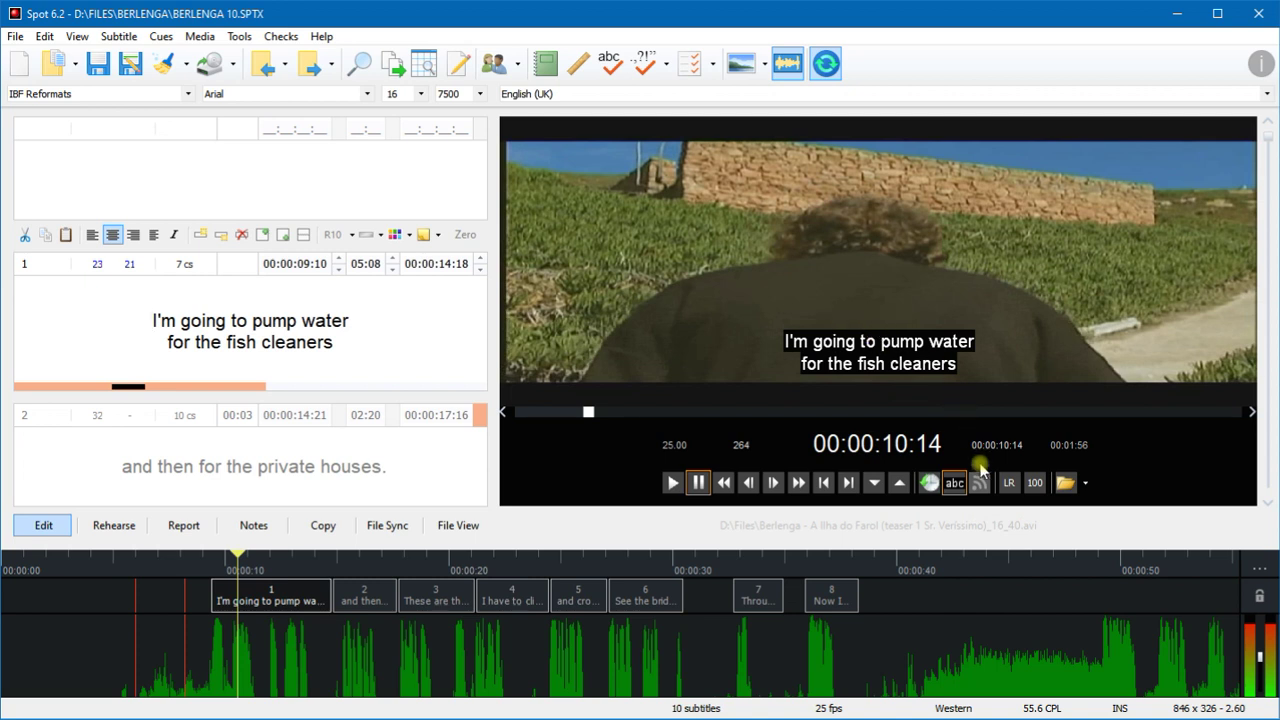
left_click(952, 487)
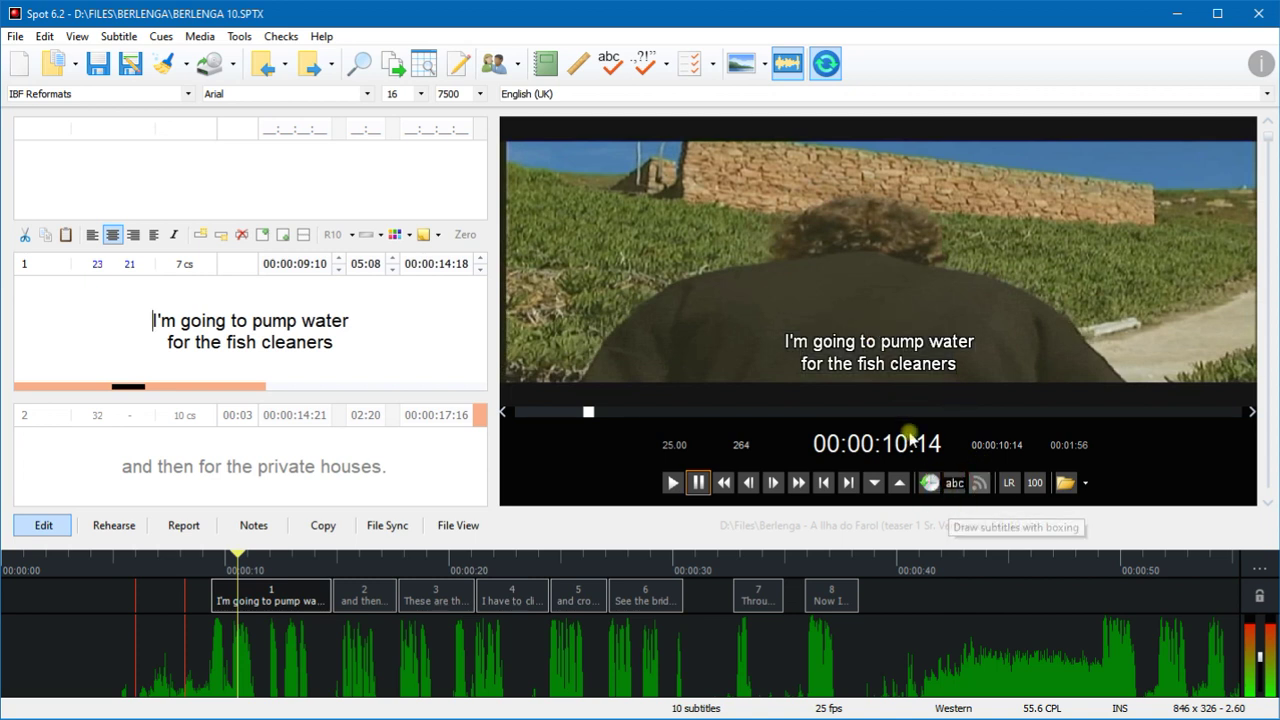
left_click(1010, 487)
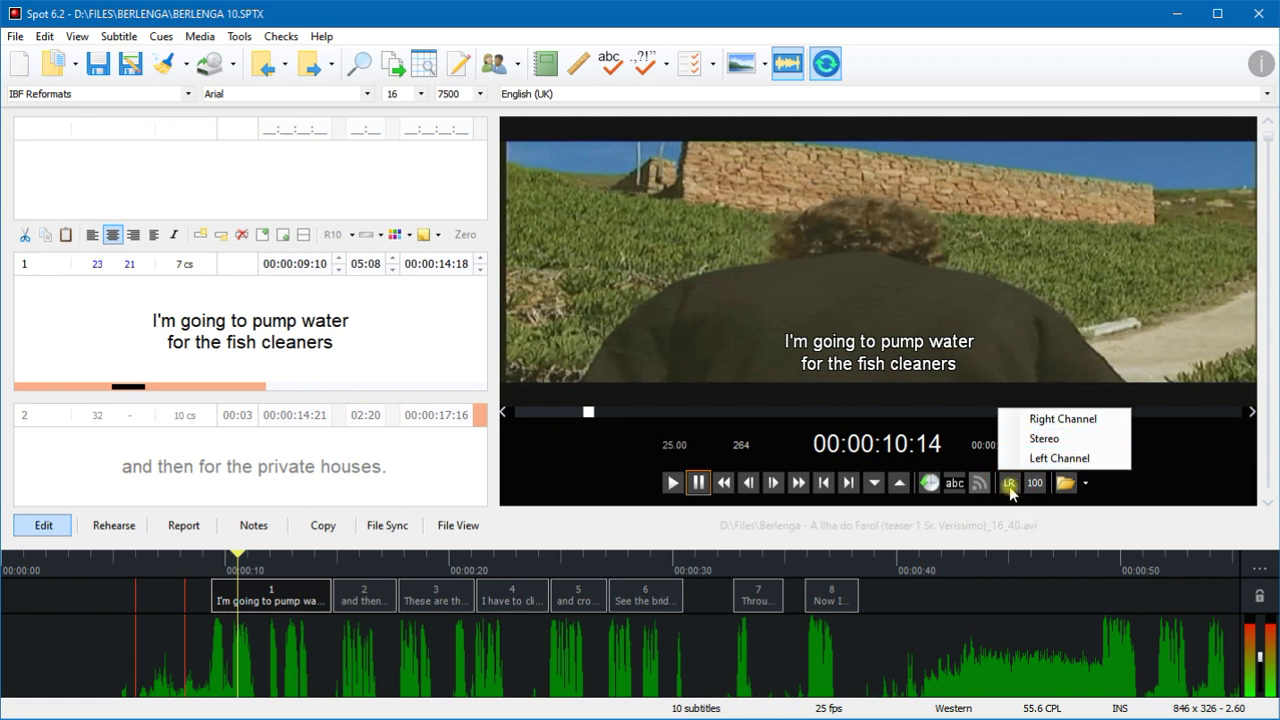
left_click(1060, 356)
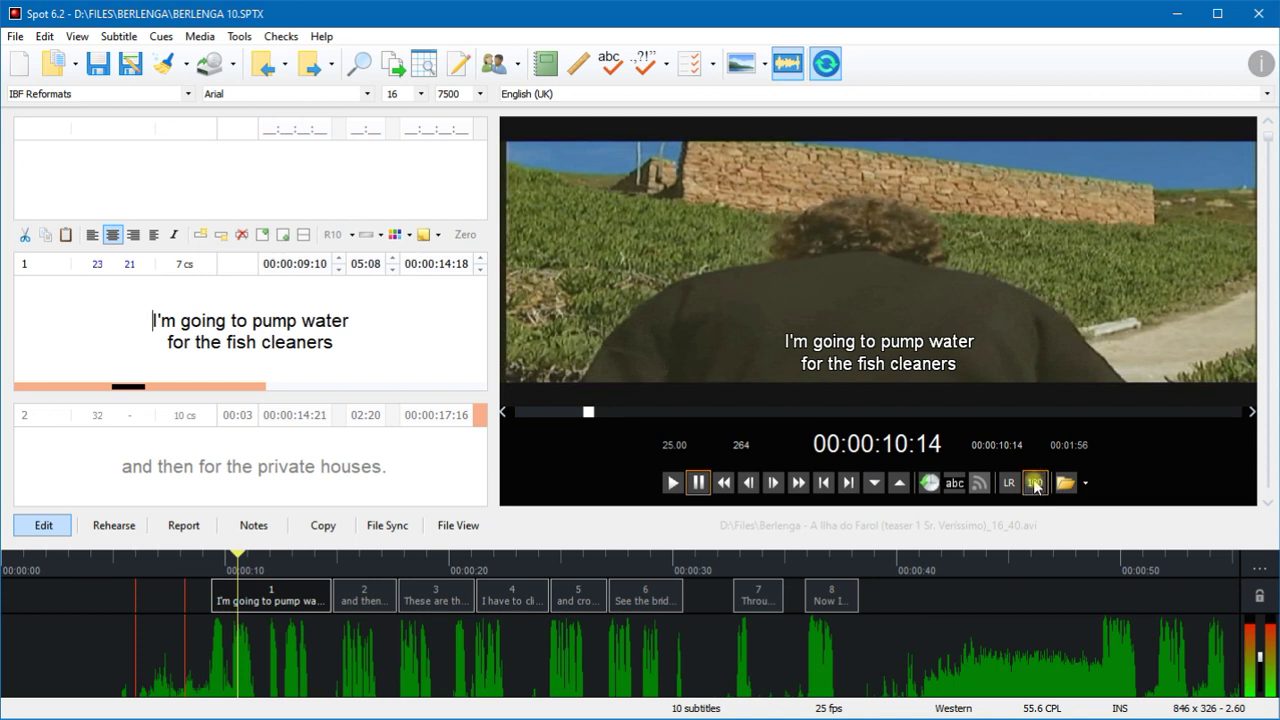
left_click(1036, 484)
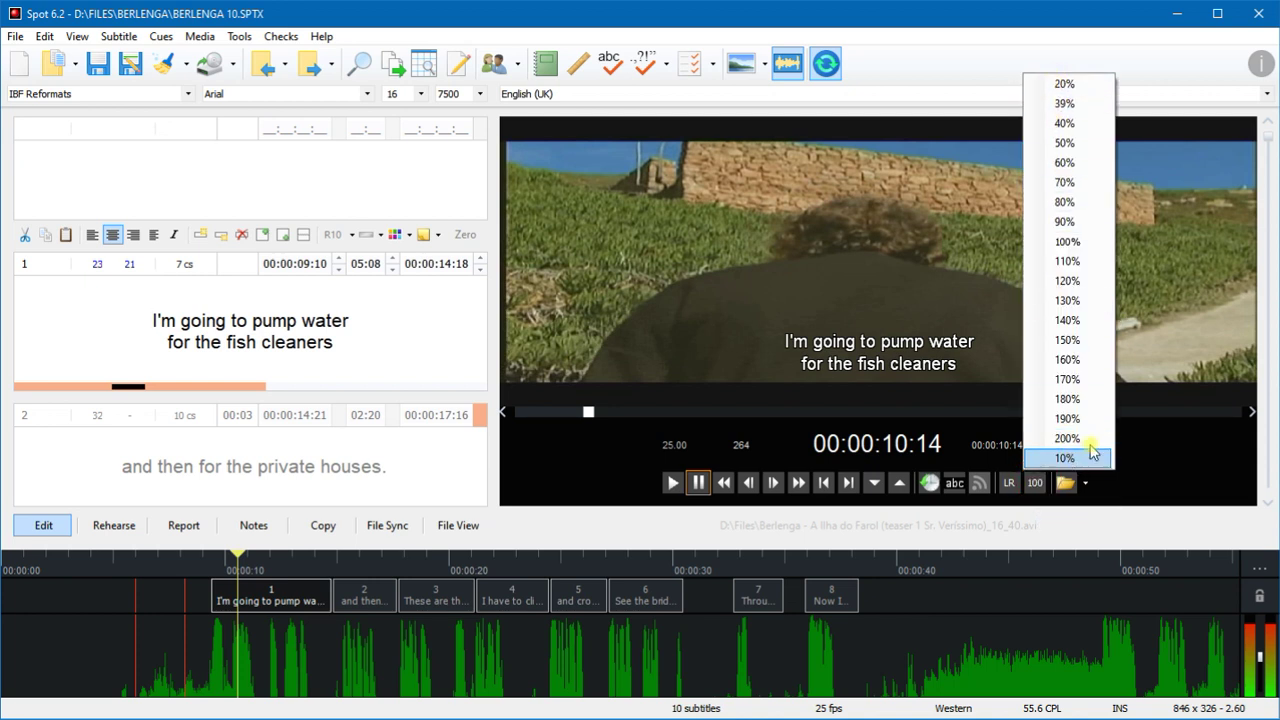
left_click(1163, 302)
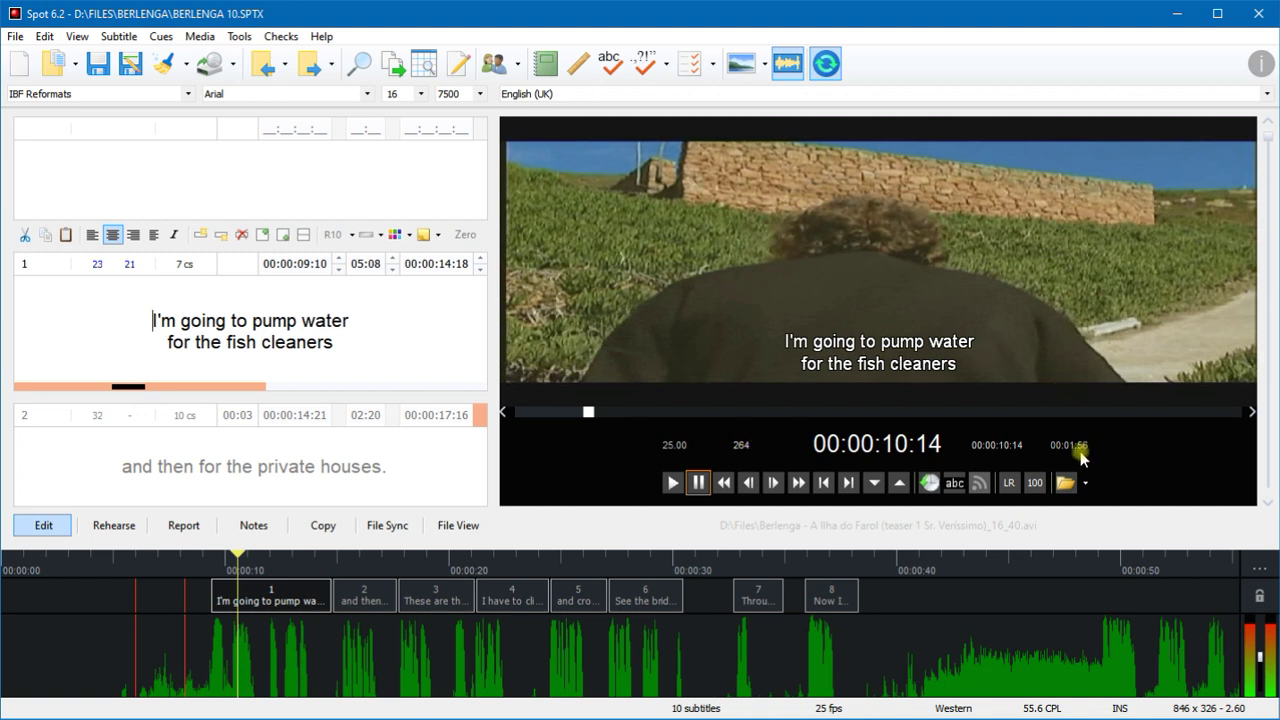
Step: Switch off video synchronisation with the subtitles, browse forward through several subtitles and return to the first one
key("F9")
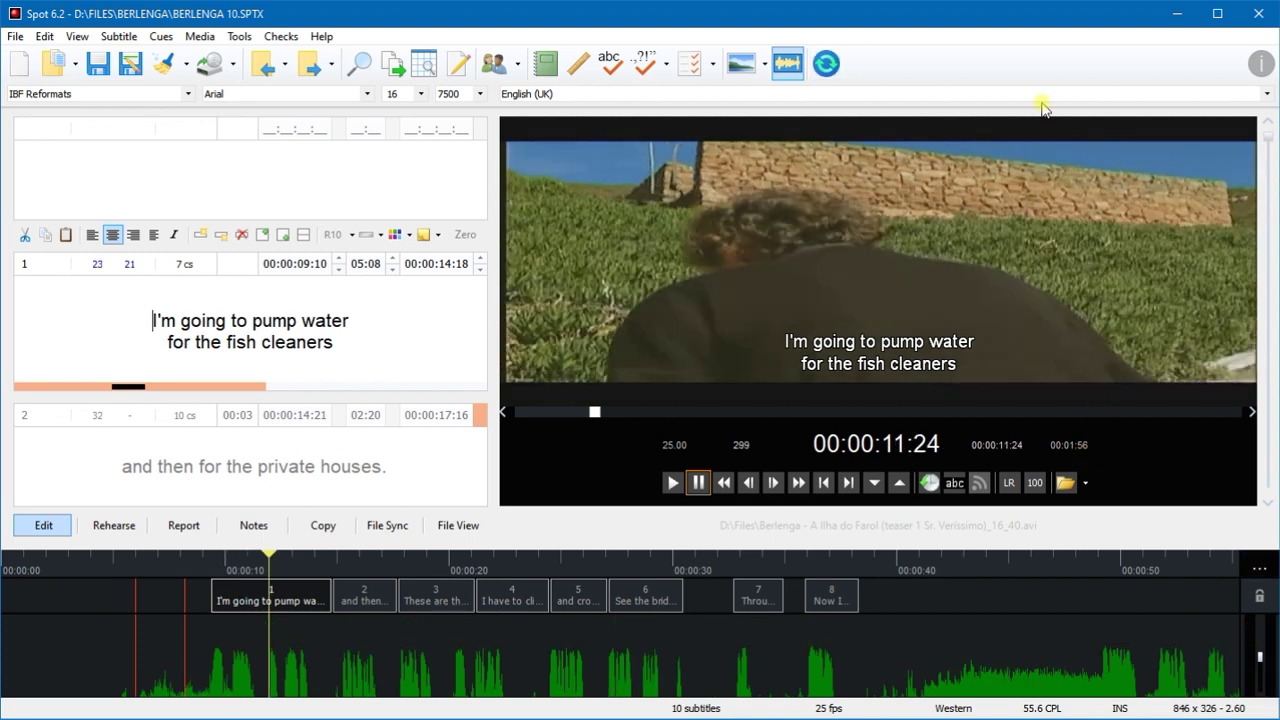
key("Page_Down")
key("Page_Down")
key("Page_Down")
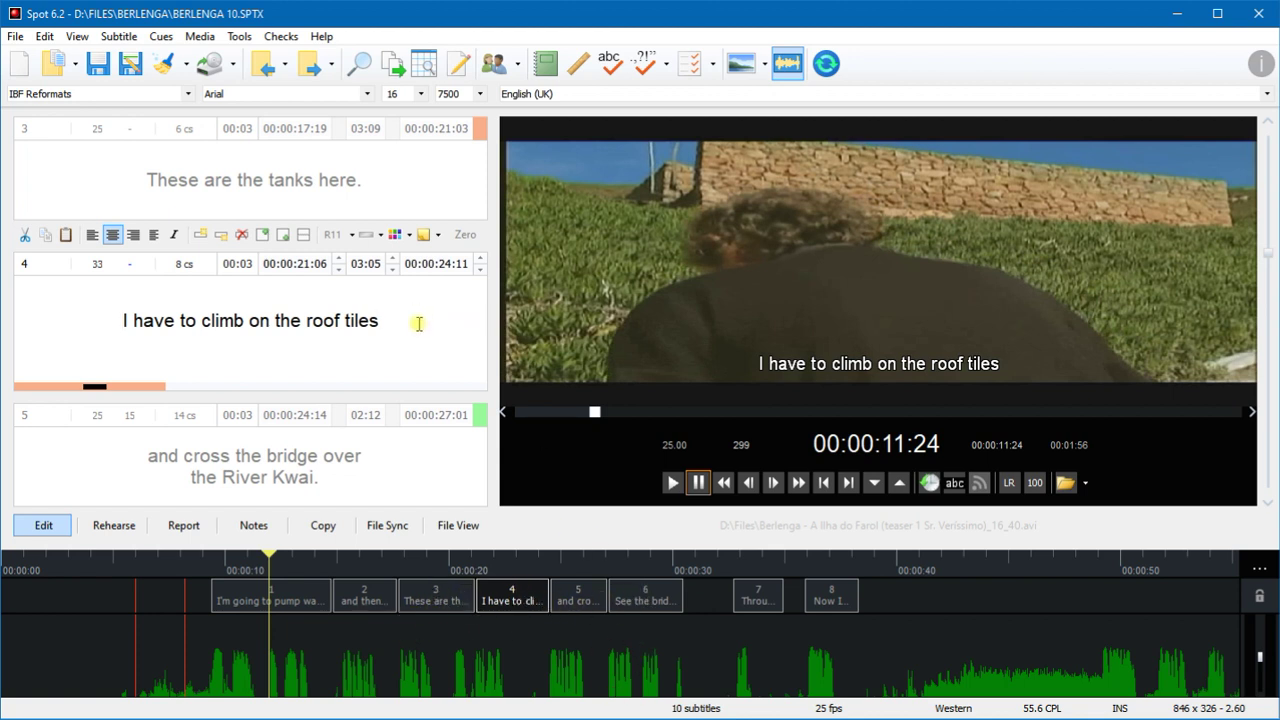
key("Page_Down")
key("Page_Down")
key("ctrl+Home")
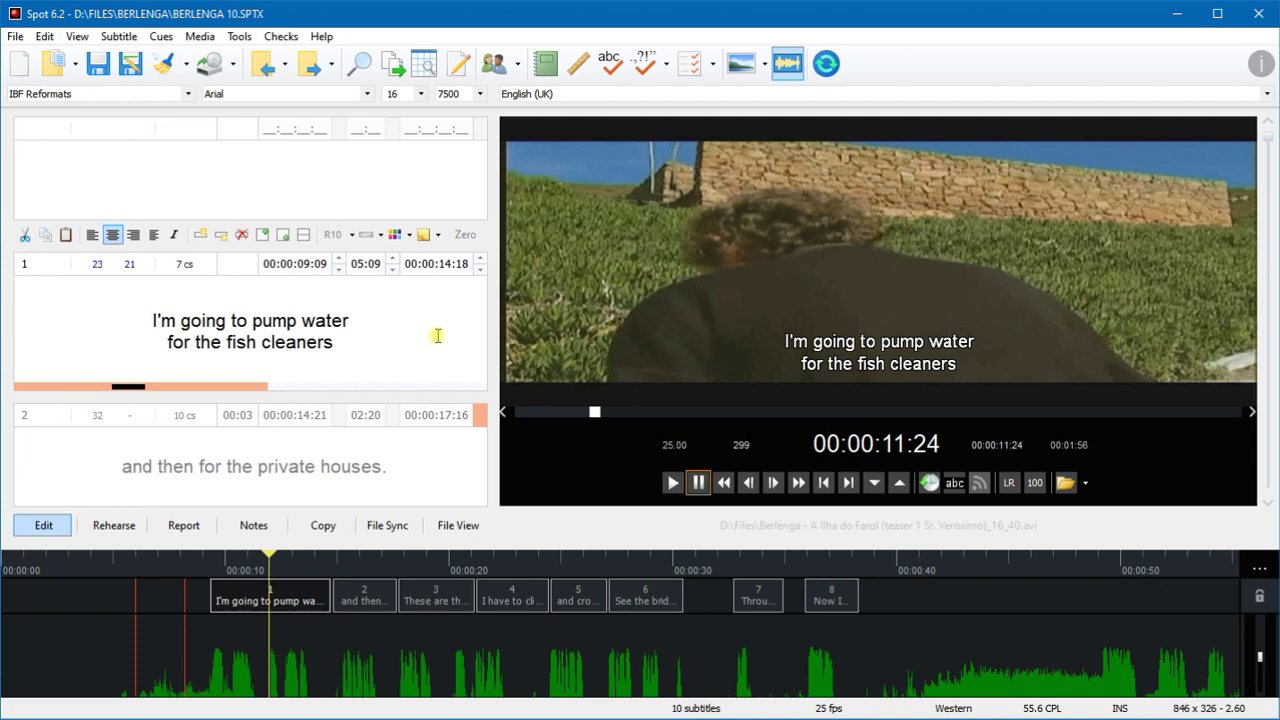
Step: Switch video synchronisation back on and browse the subtitles forward to number 8, returning to number 3
left_click(825, 71)
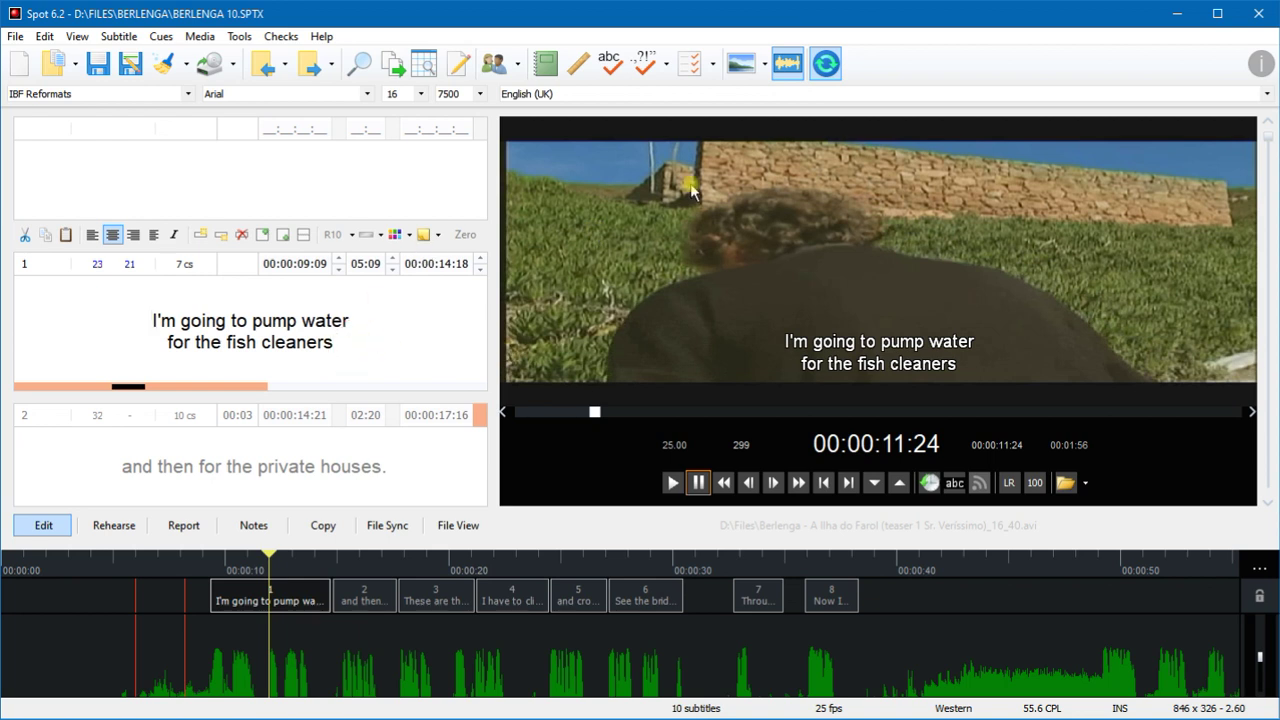
key("Page_Down")
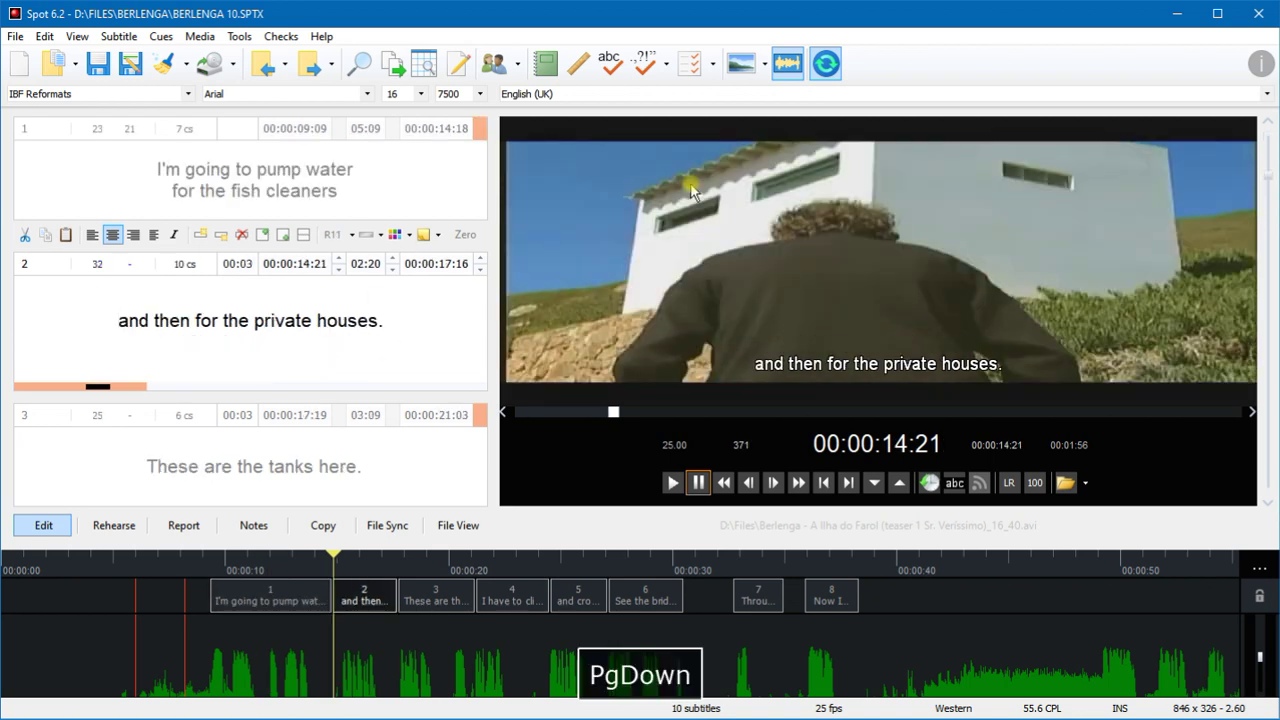
key("Page_Down")
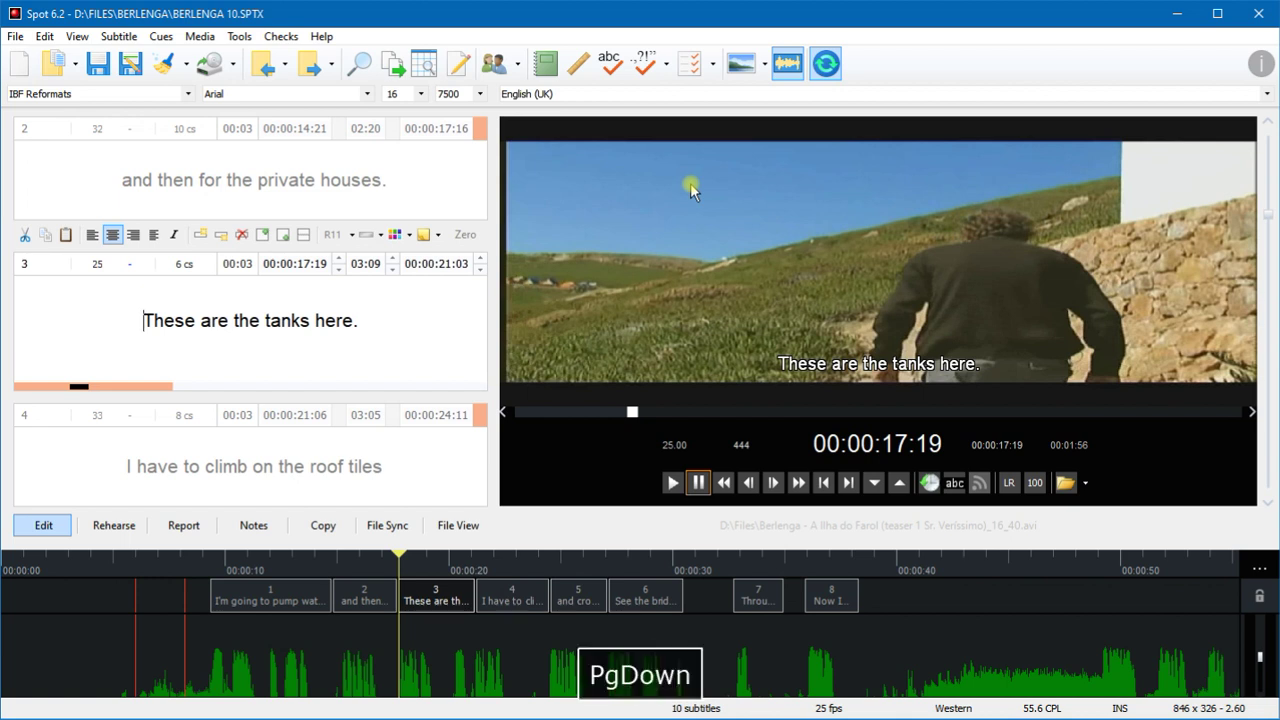
key("Page_Down")
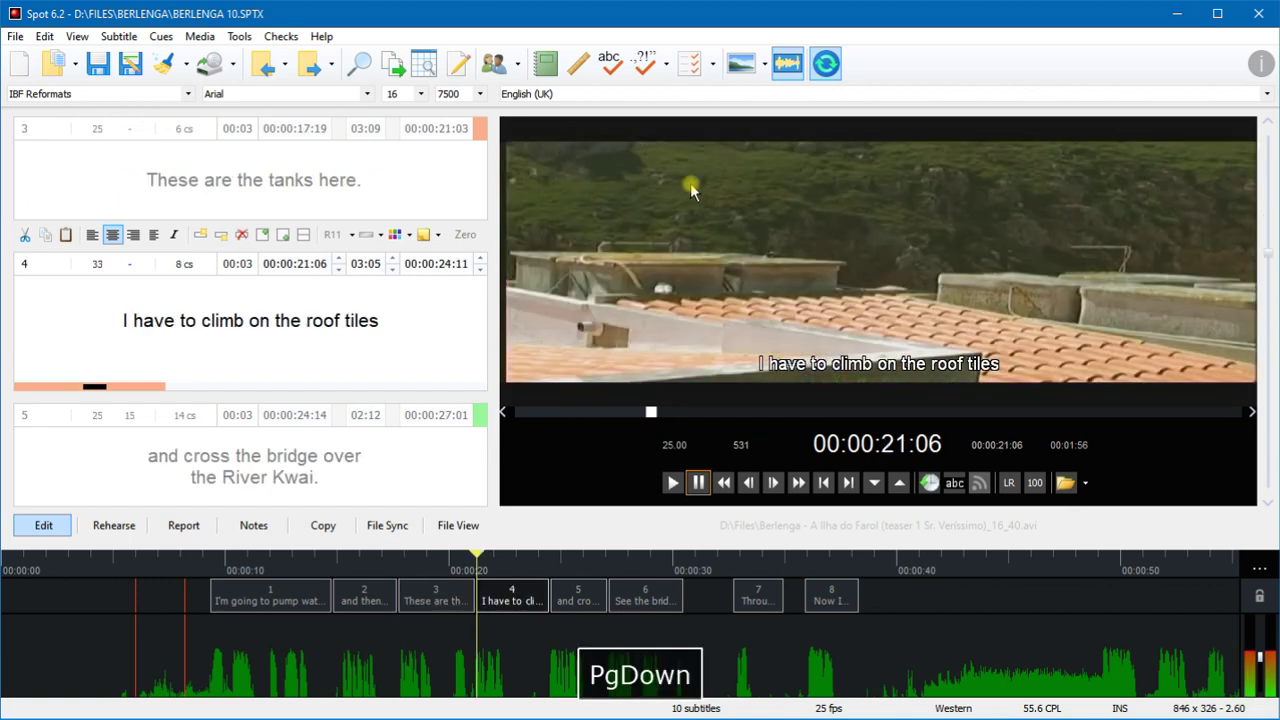
key("Page_Down")
key("Page_Down")
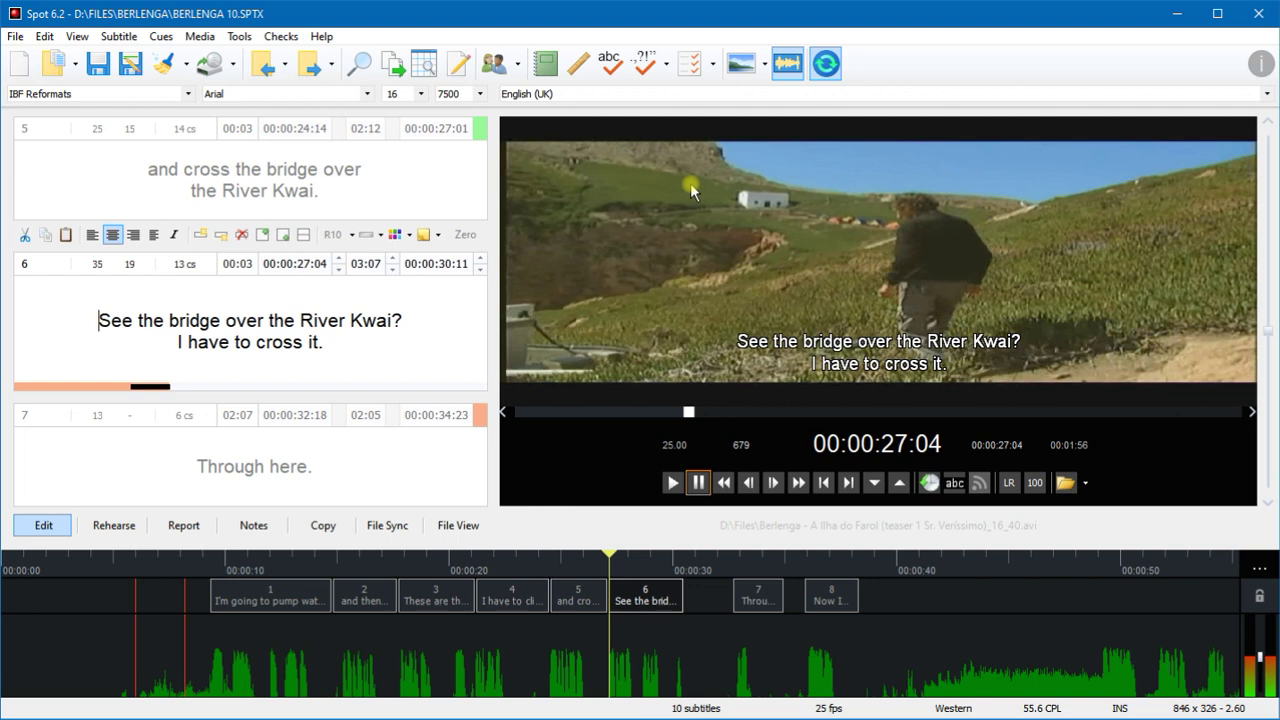
key("Page_Down")
key("Page_Down")
key("Page_Up")
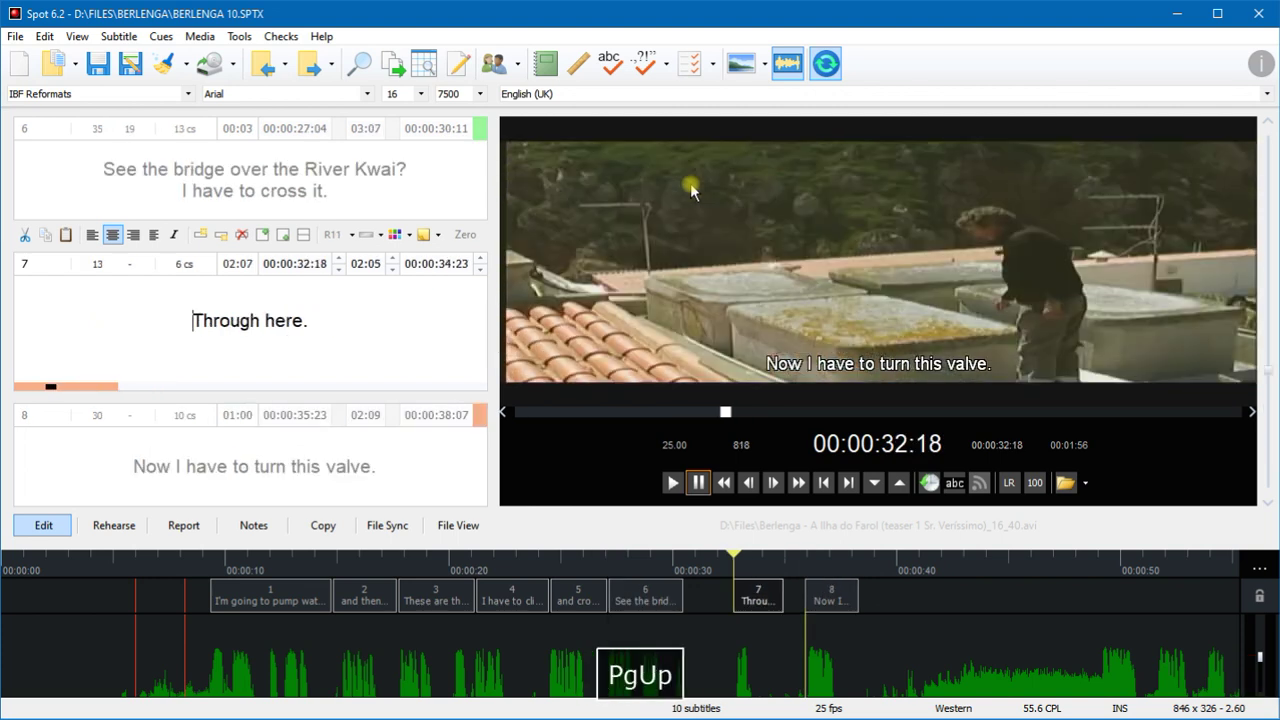
key("Page_Up")
key("Page_Up")
key("Page_Up")
key("Page_Up")
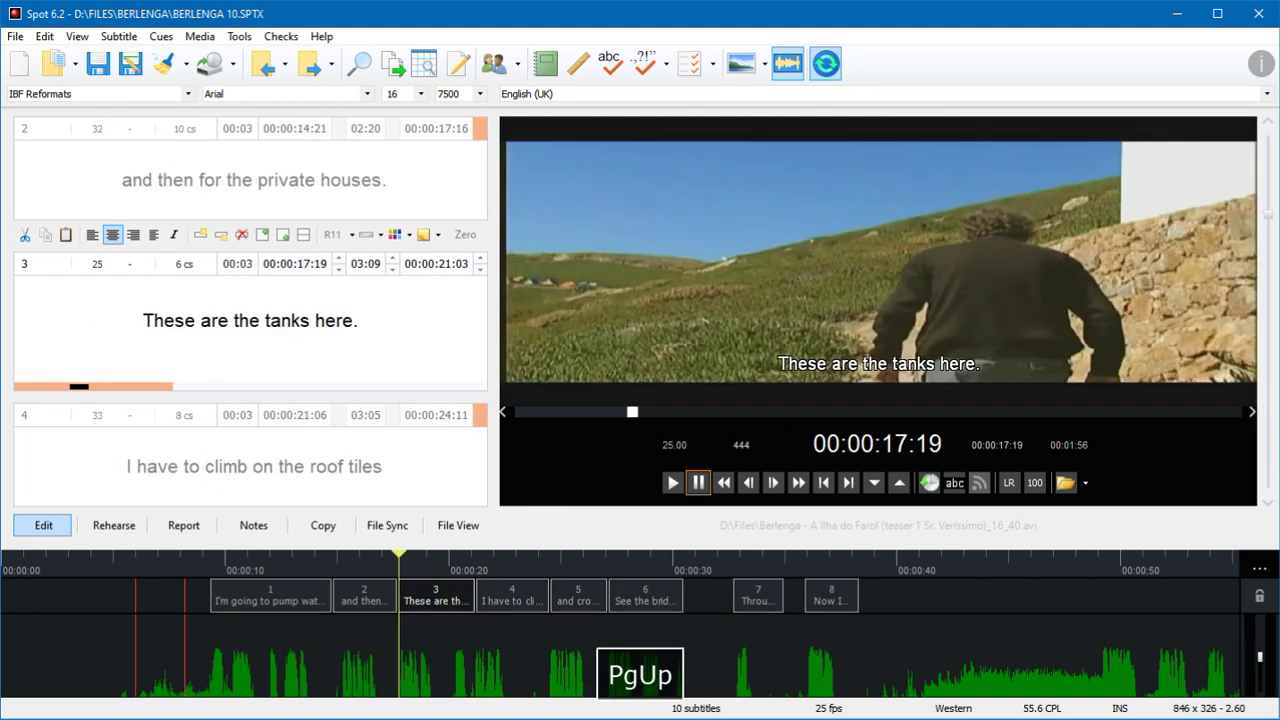
Step: Play the video in Rehearse mode from subtitle 3, and return to Edit mode at subtitle 4
left_click(834, 75)
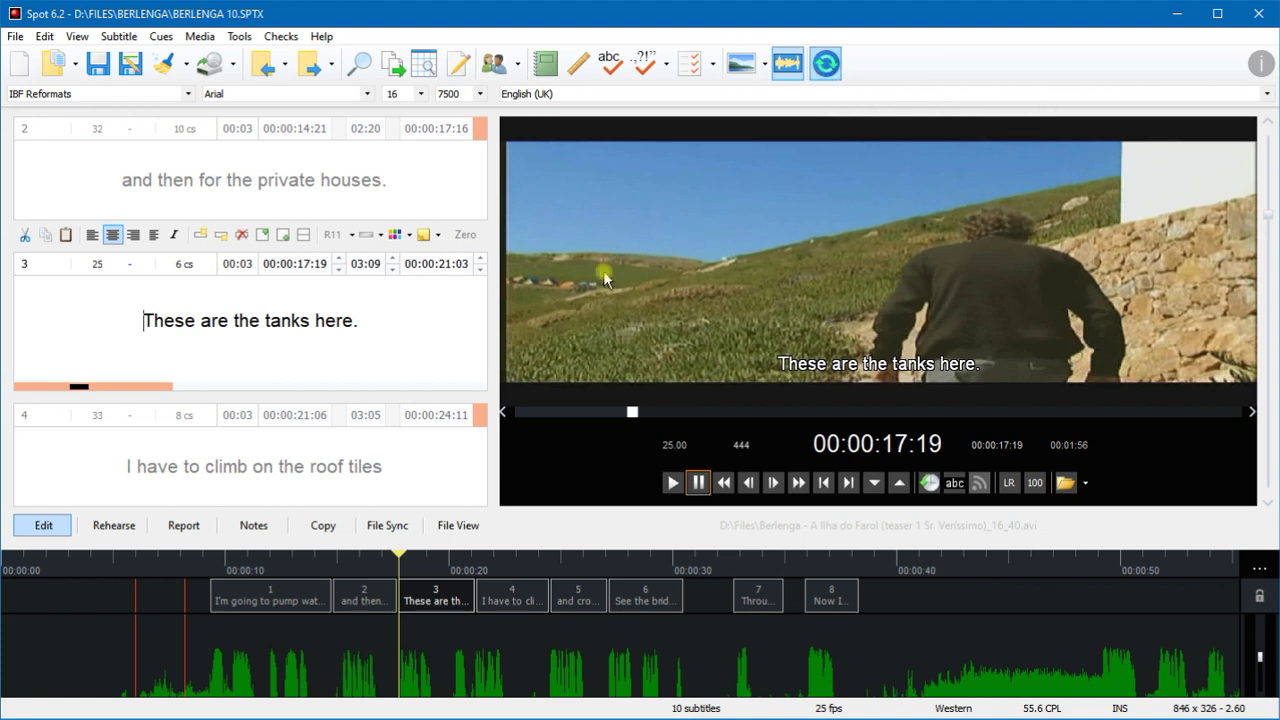
left_click(376, 320)
key("F8")
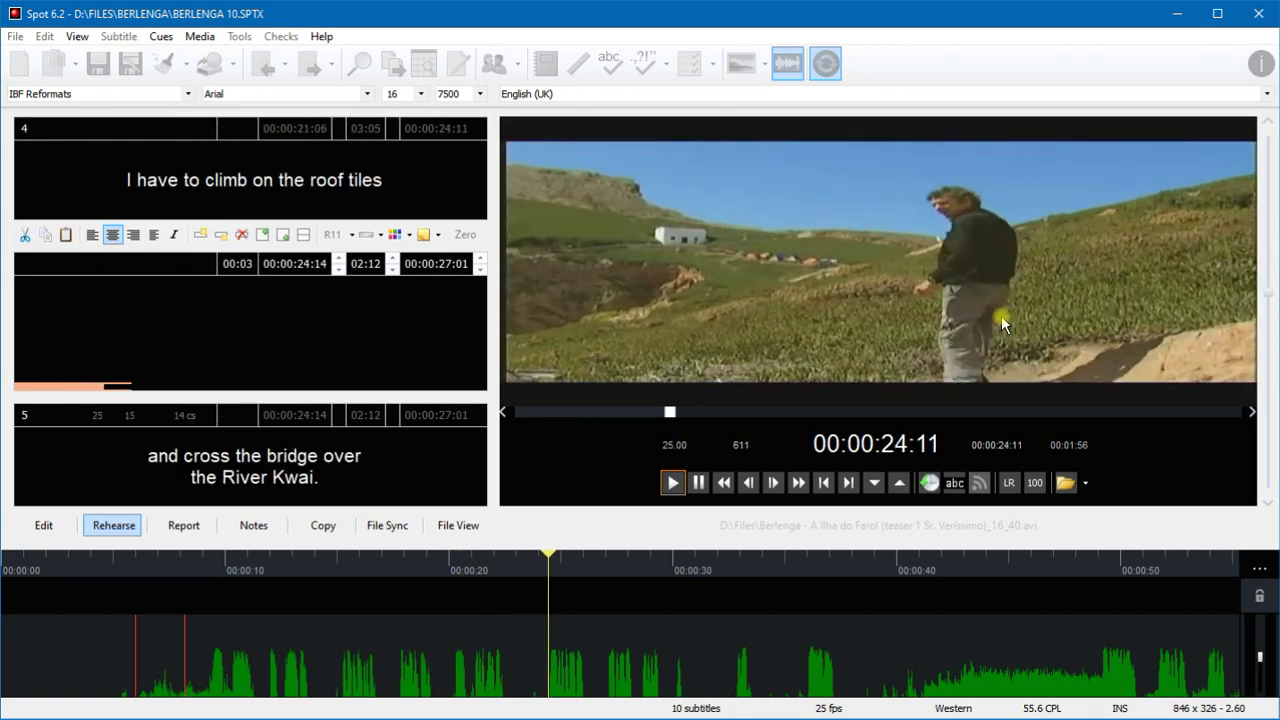
key("F8")
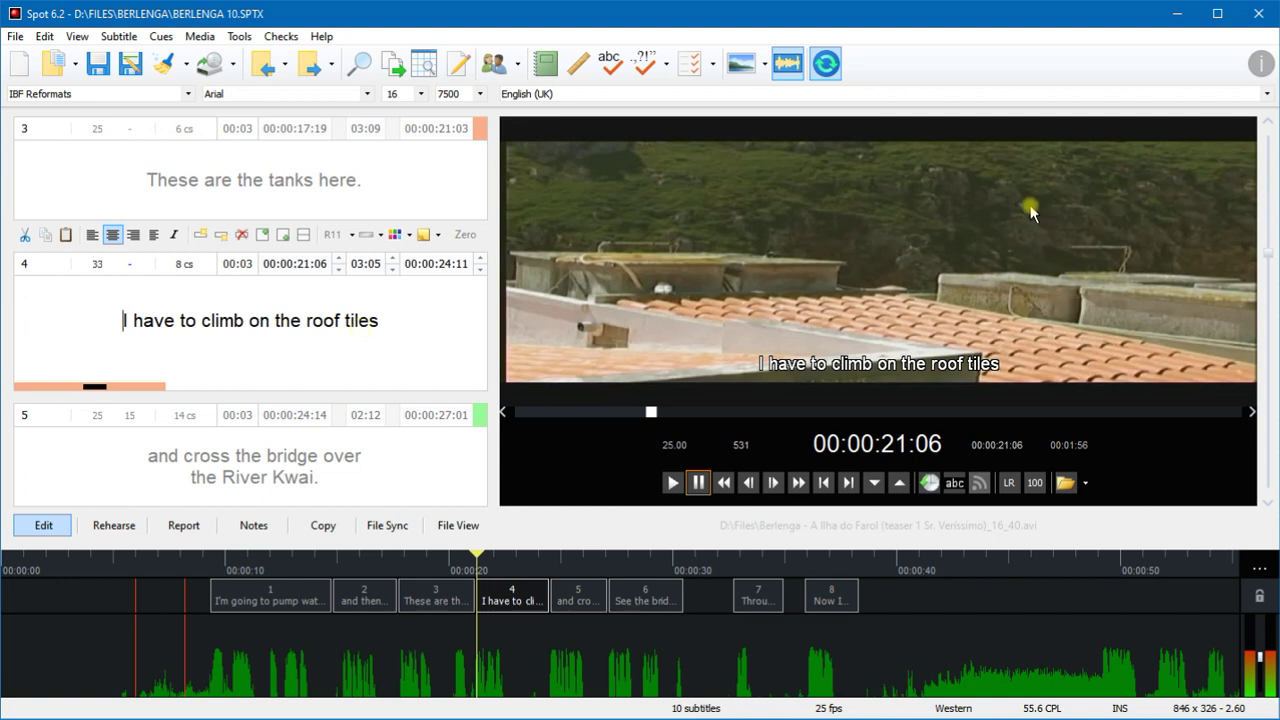